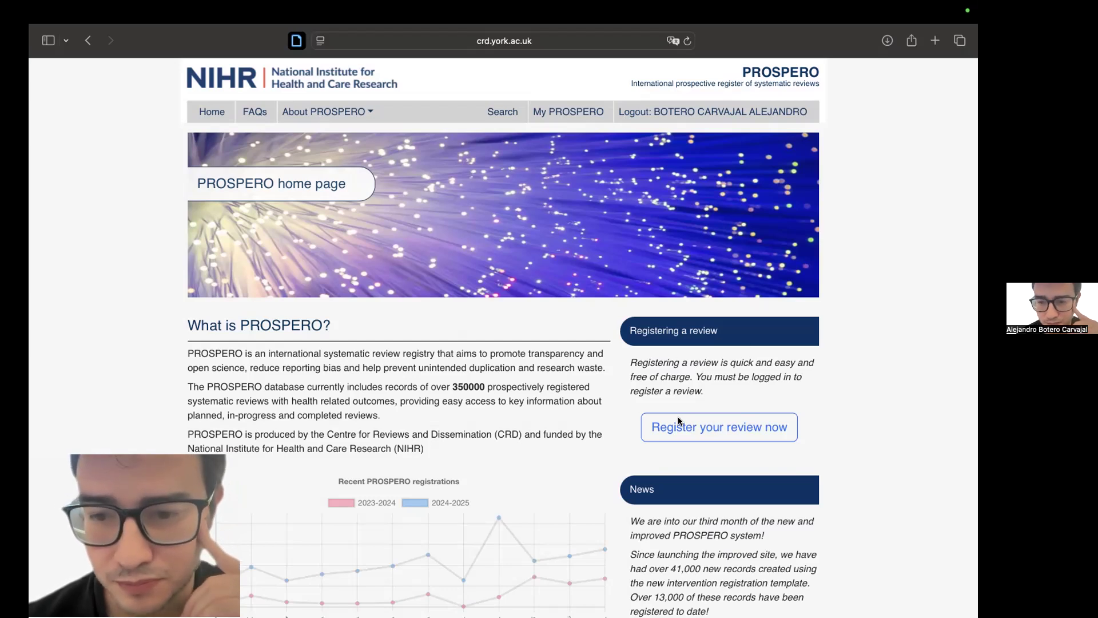
# Start registering a review, agree to the terms of use, and continue to the review template selection.
pyautogui.click(716, 427)
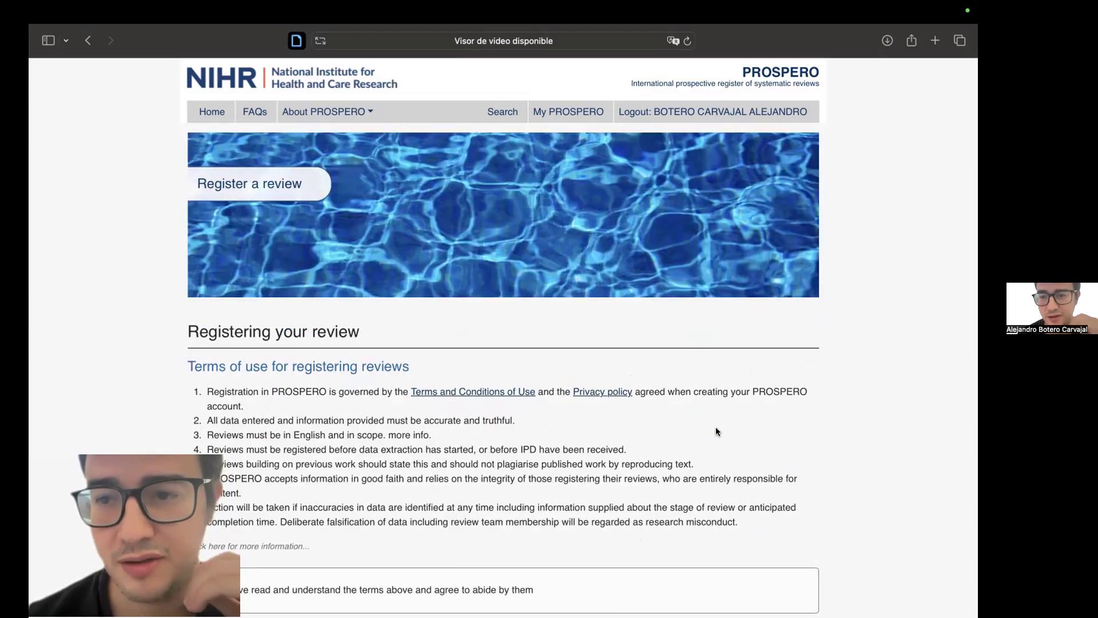
pyautogui.scroll(-3, 441, 422)
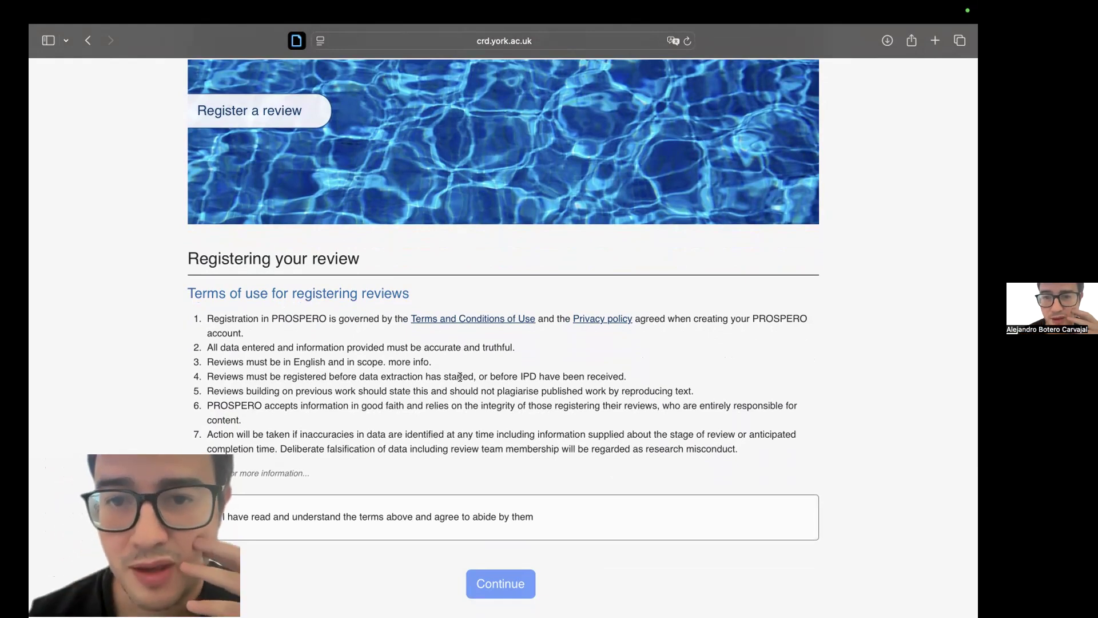
pyautogui.scroll(-1, 216, 340)
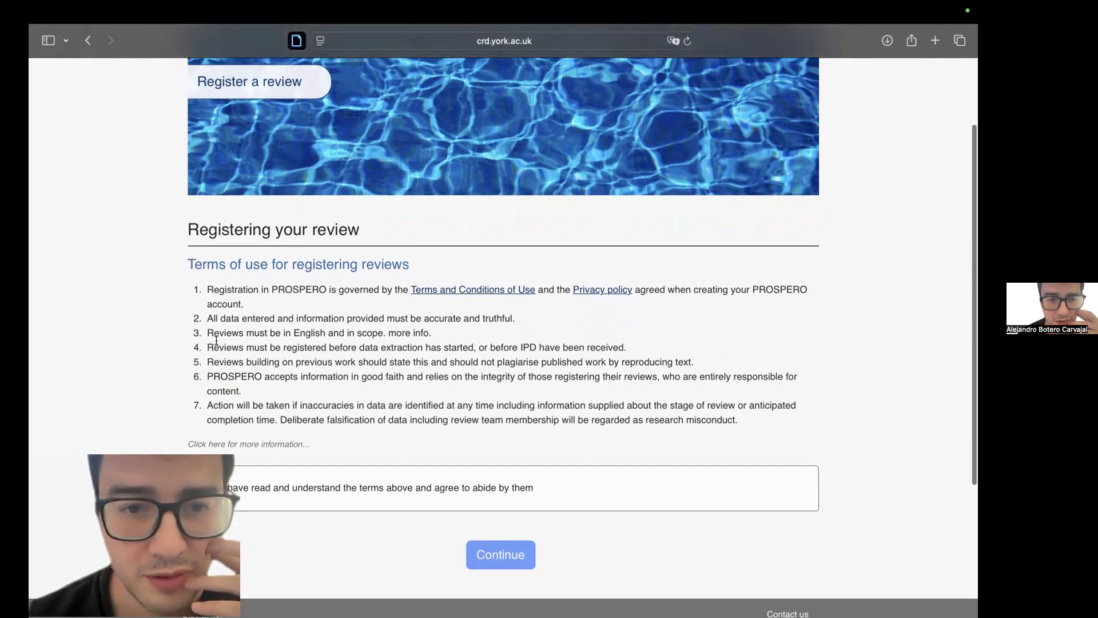
pyautogui.scroll(-1, 216, 340)
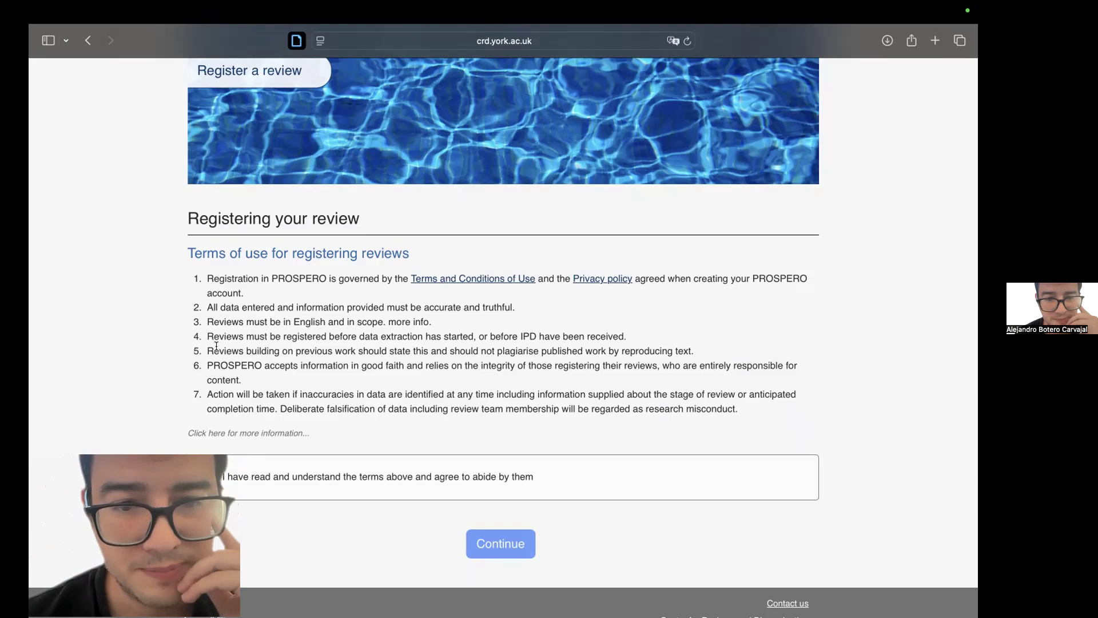
pyautogui.scroll(-1, 216, 345)
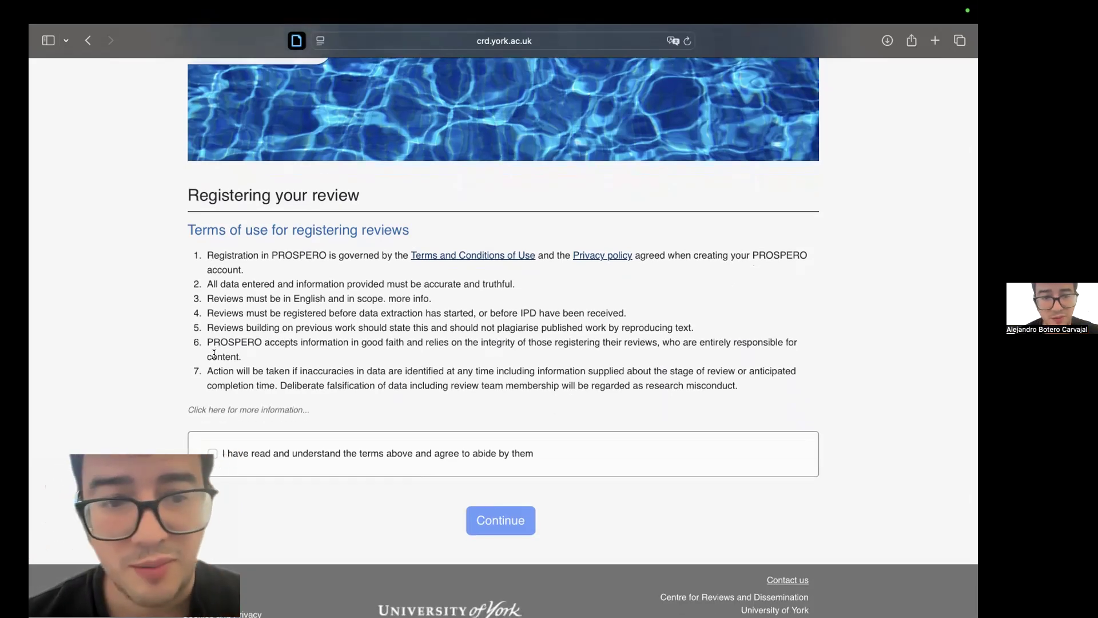
pyautogui.click(212, 452)
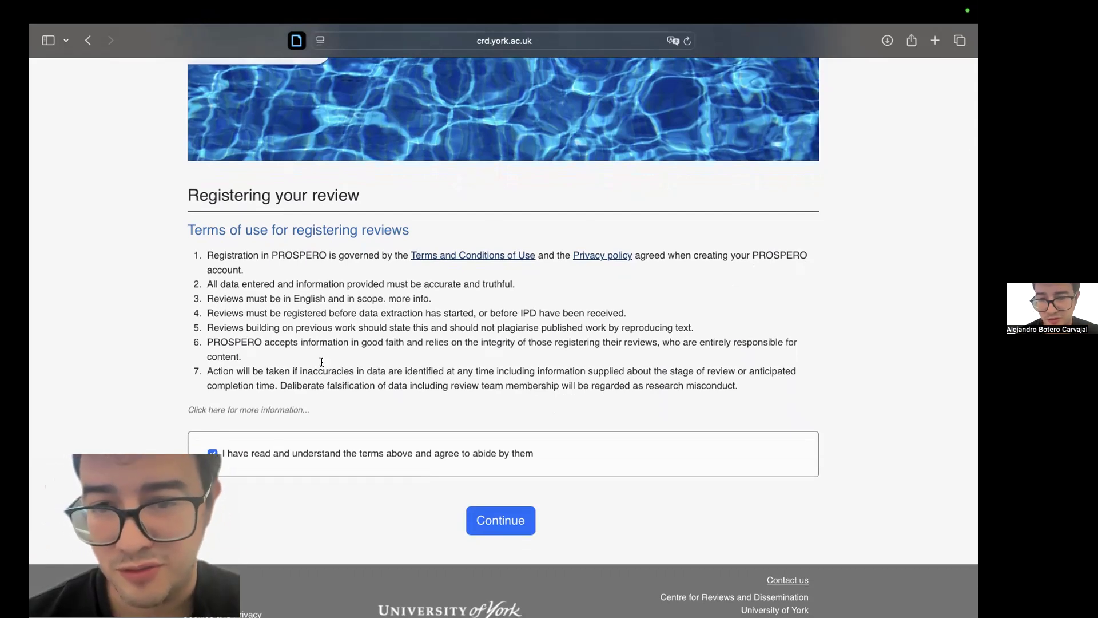
pyautogui.click(494, 520)
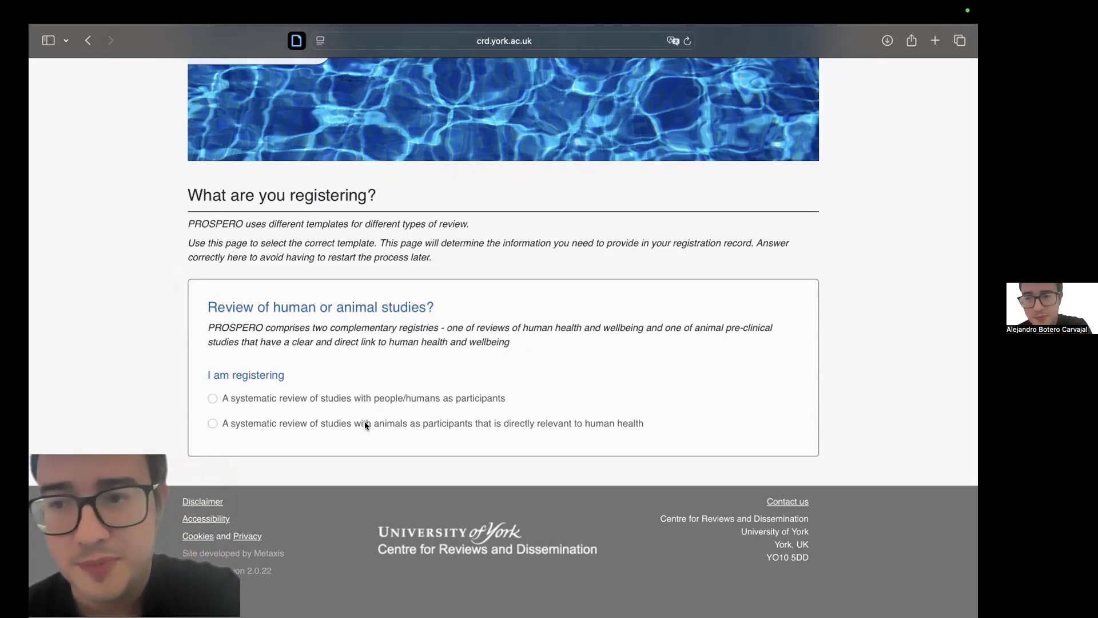
# Specify a systematic review of studies with people/humans as participants, not created as part of a student project or training course.
pyautogui.click(212, 400)
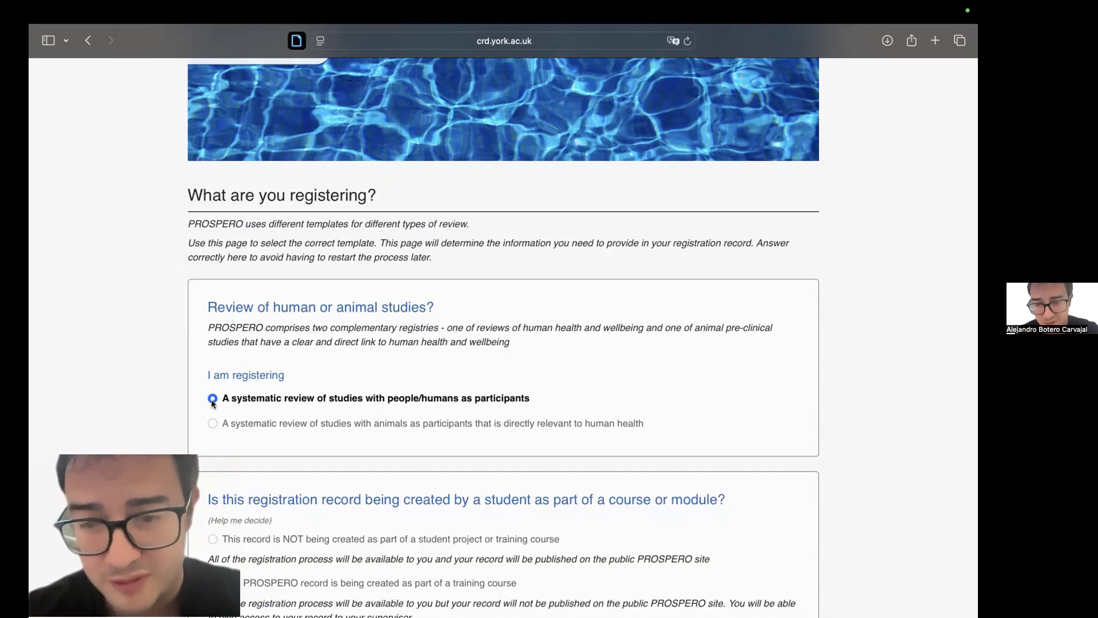
pyautogui.scroll(-2, 211, 404)
pyautogui.scroll(-2, 212, 400)
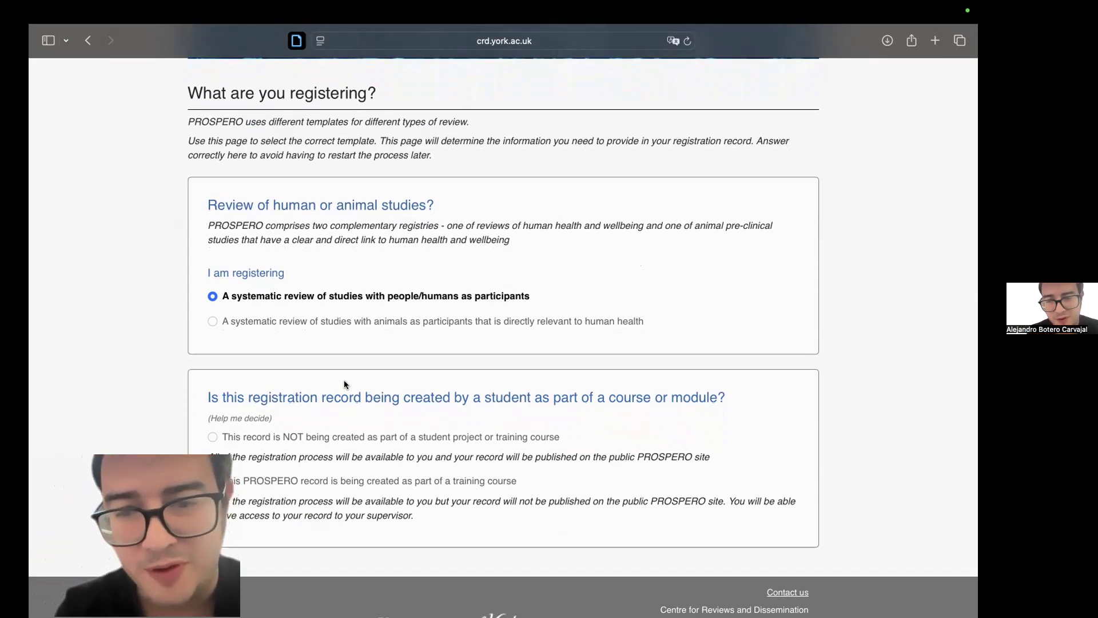
pyautogui.scroll(-1, 345, 383)
pyautogui.scroll(-2, 345, 383)
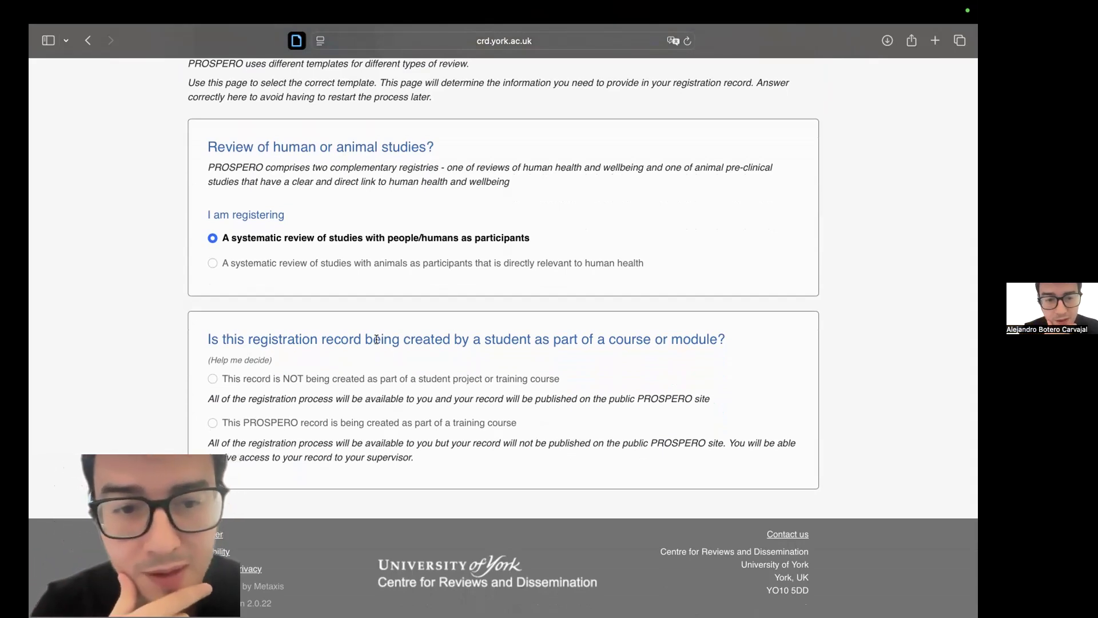
pyautogui.click(212, 380)
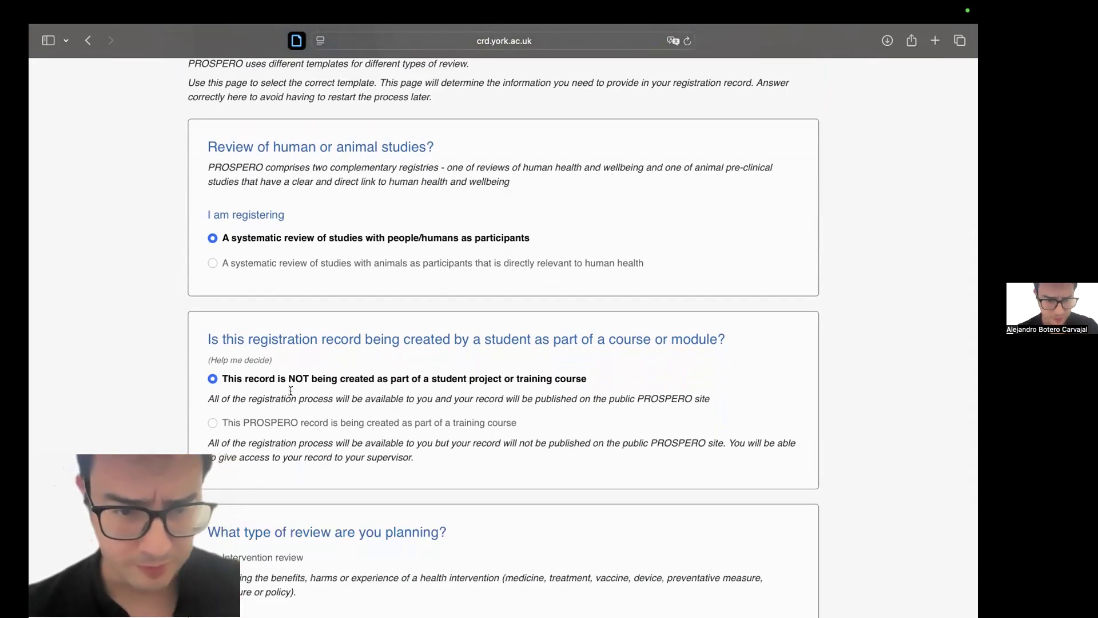
pyautogui.click(212, 424)
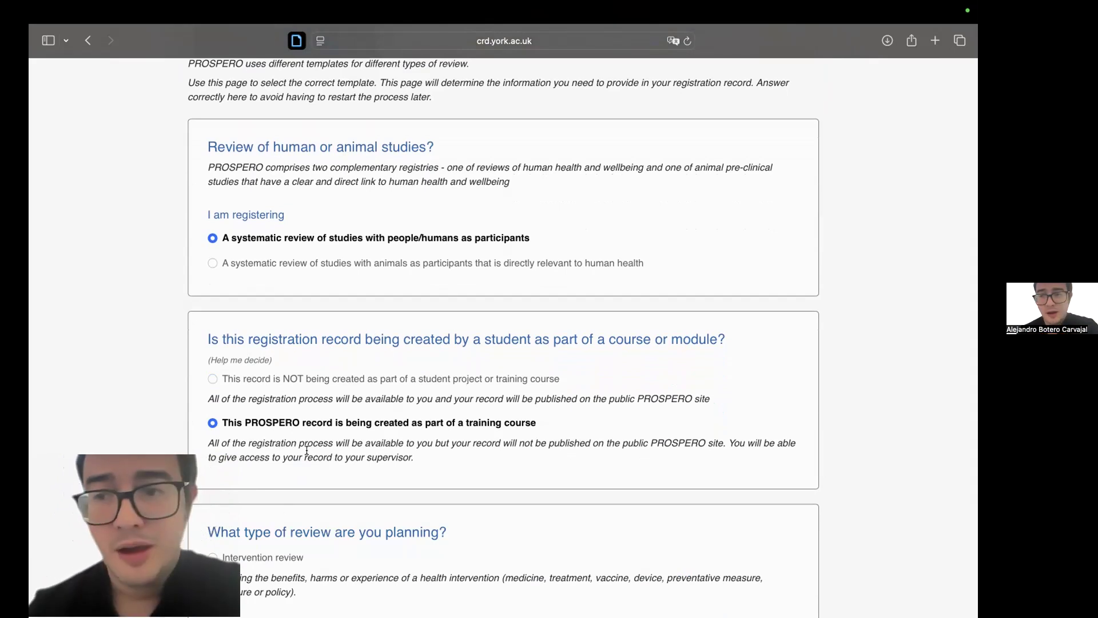
pyautogui.scroll(-2, 307, 450)
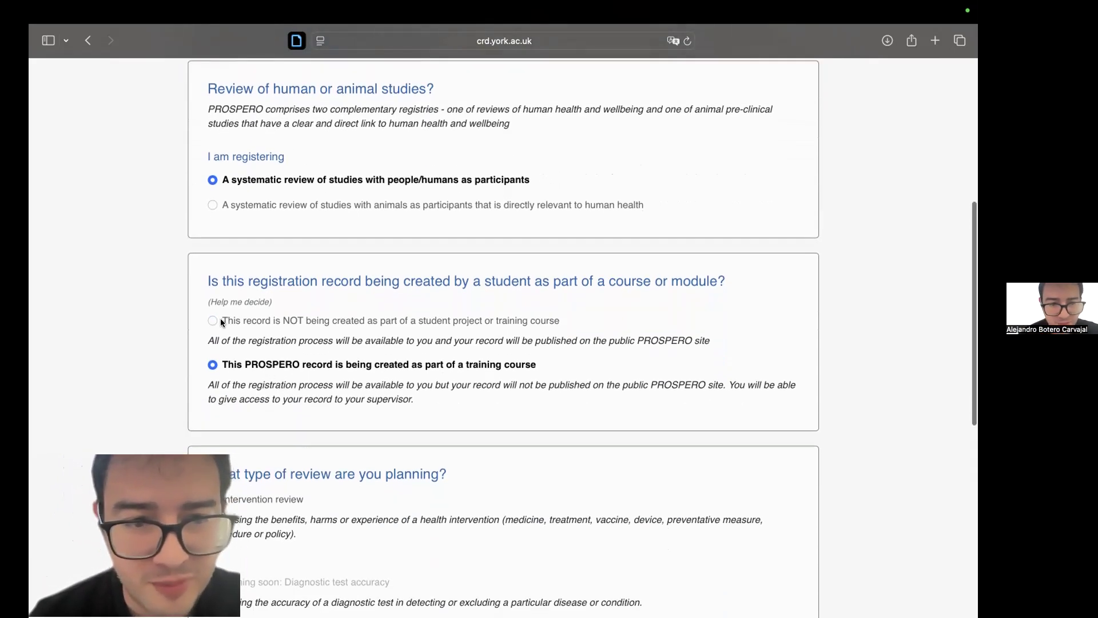
pyautogui.click(213, 320)
# Choose Intervention review as the type of review being planned.
pyautogui.scroll(-5, 269, 359)
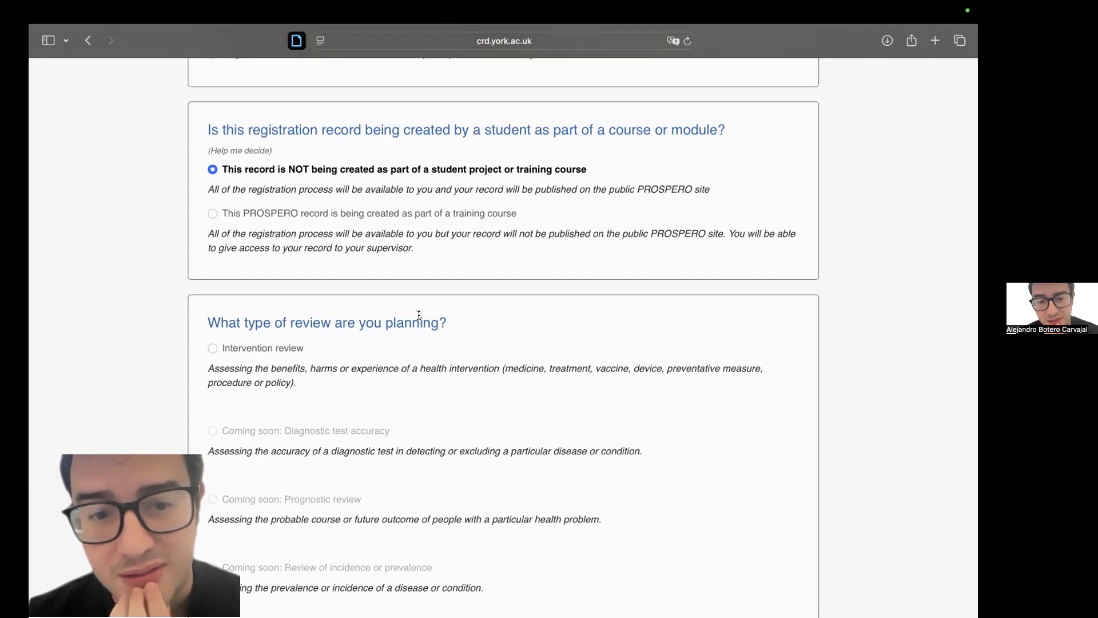
pyautogui.scroll(-2, 418, 315)
pyautogui.scroll(-3, 419, 315)
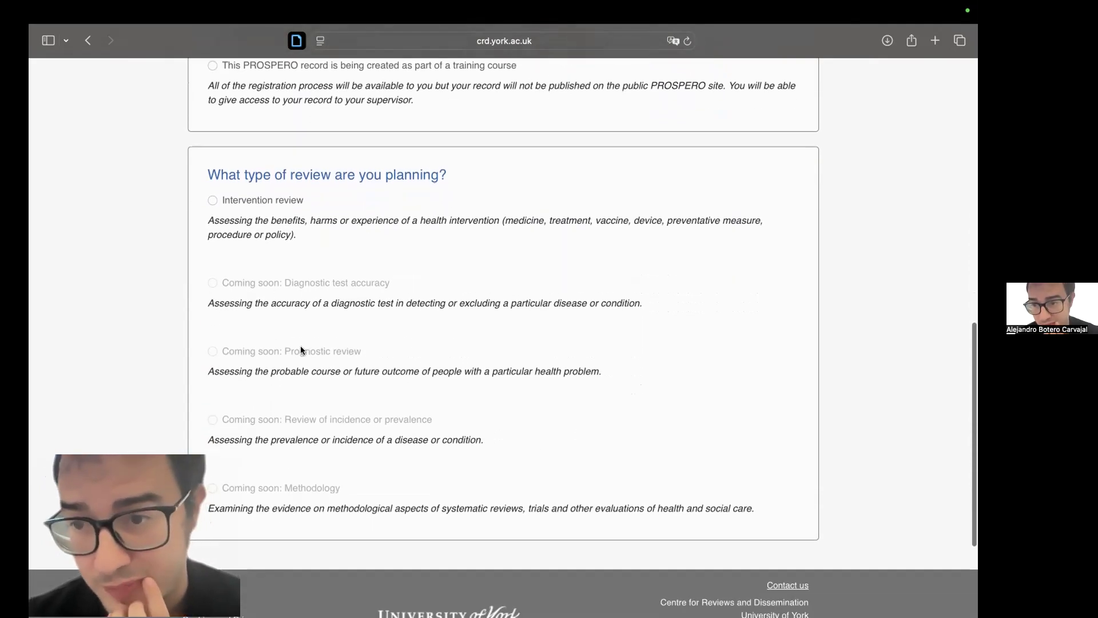
pyautogui.scroll(3, 300, 347)
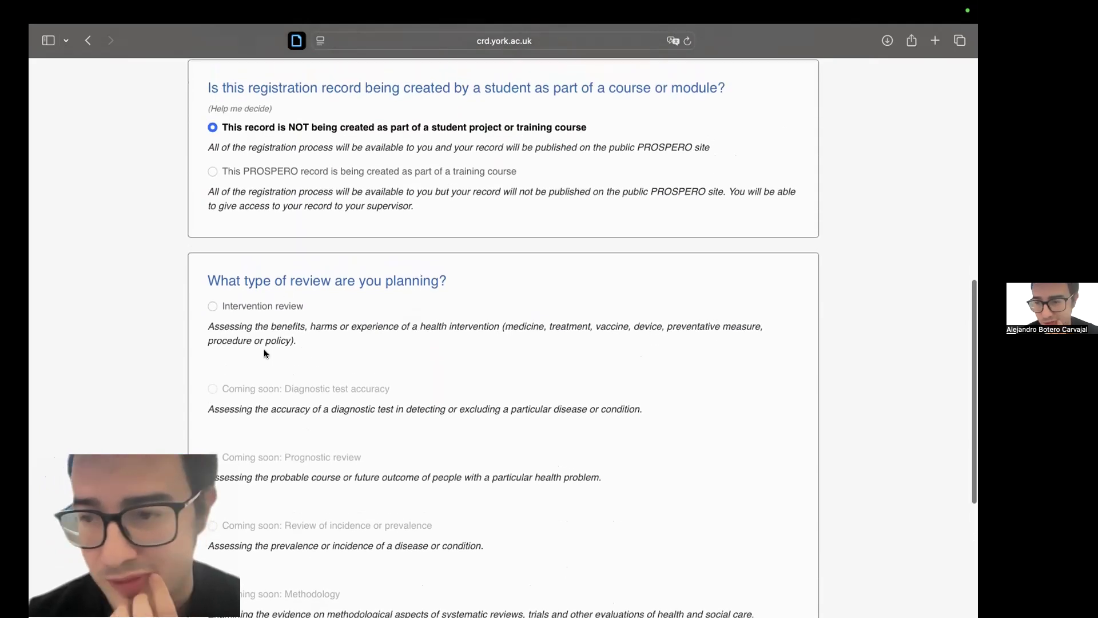
pyautogui.click(211, 306)
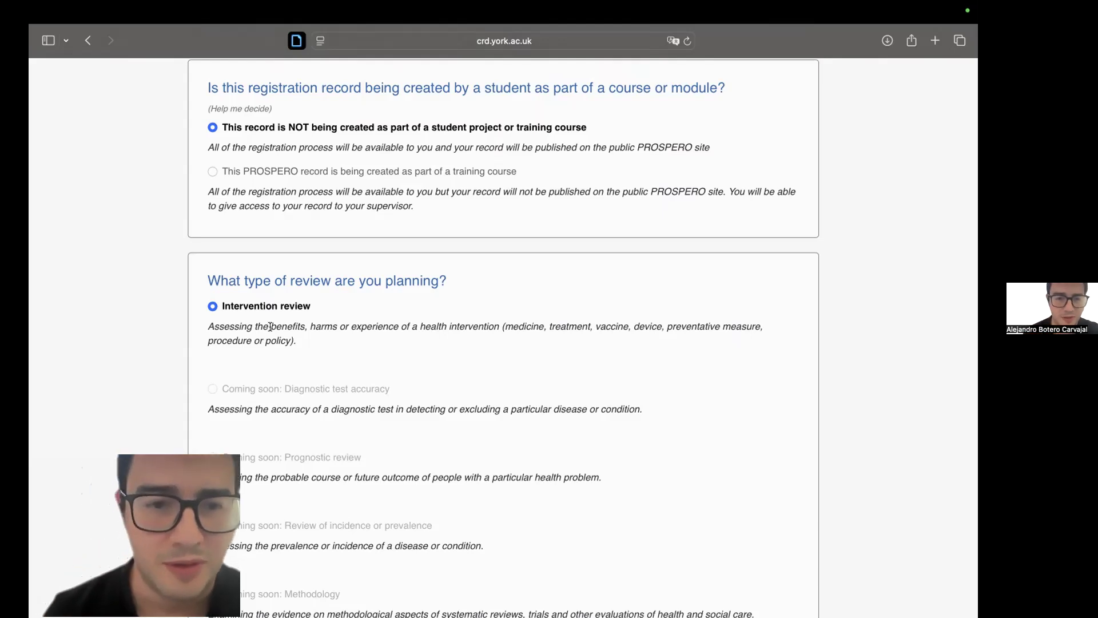
# Highlight the description of the intervention review type, and proceed to register the review.
pyautogui.scroll(-2, 325, 344)
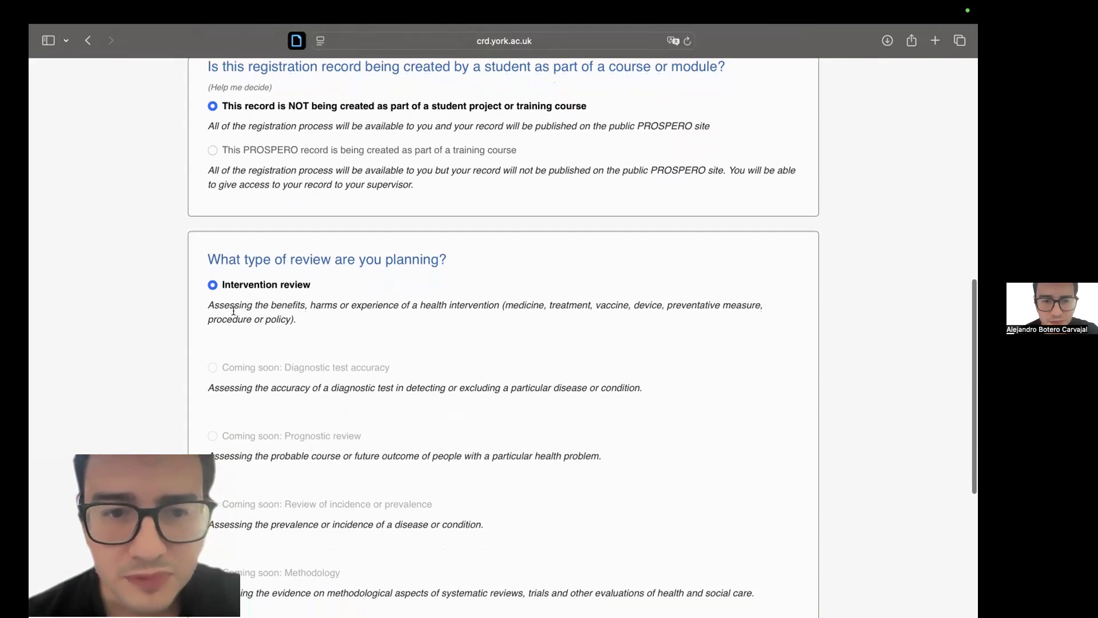
pyautogui.moveTo(216, 305)
pyautogui.mouseDown()
pyautogui.moveTo(280, 318)
pyautogui.moveTo(314, 304)
pyautogui.moveTo(495, 304)
pyautogui.mouseUp()
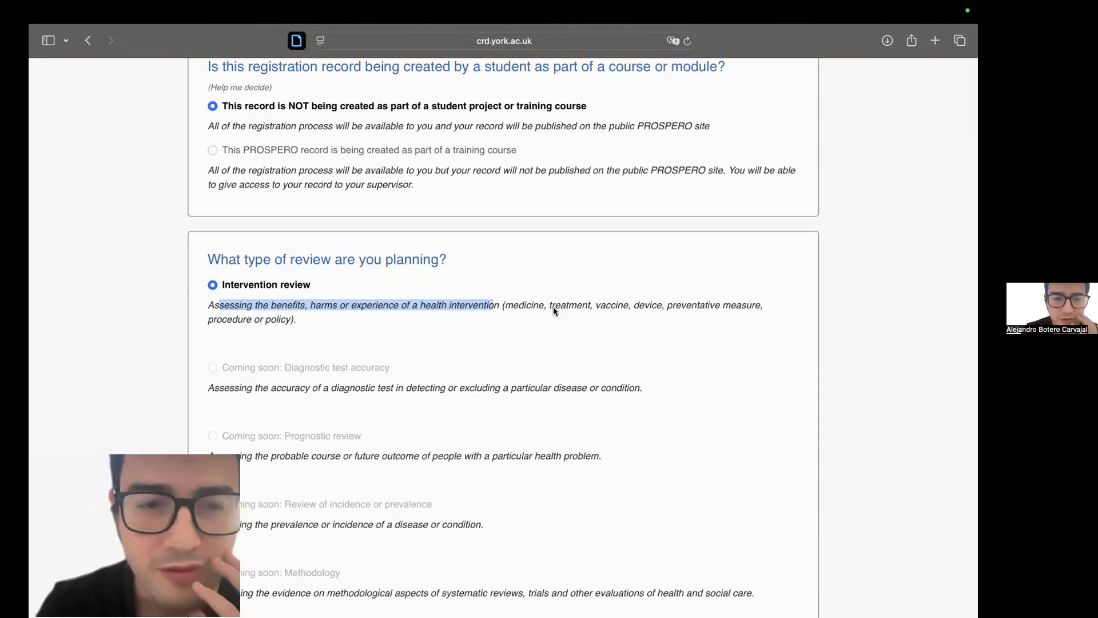
pyautogui.scroll(-2, 554, 308)
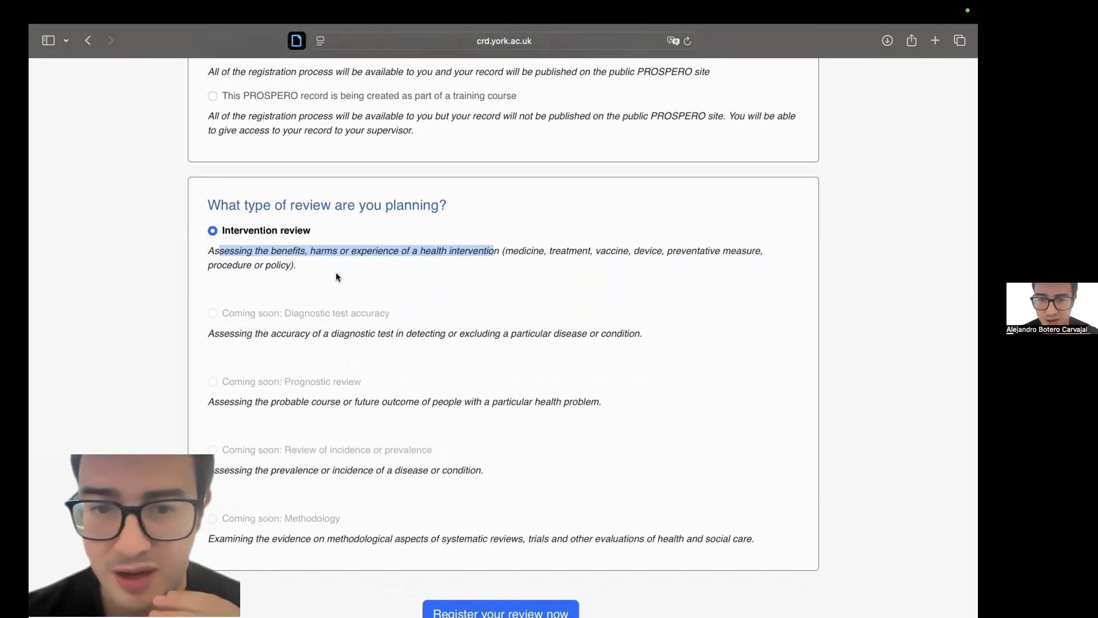
pyautogui.scroll(-1, 336, 278)
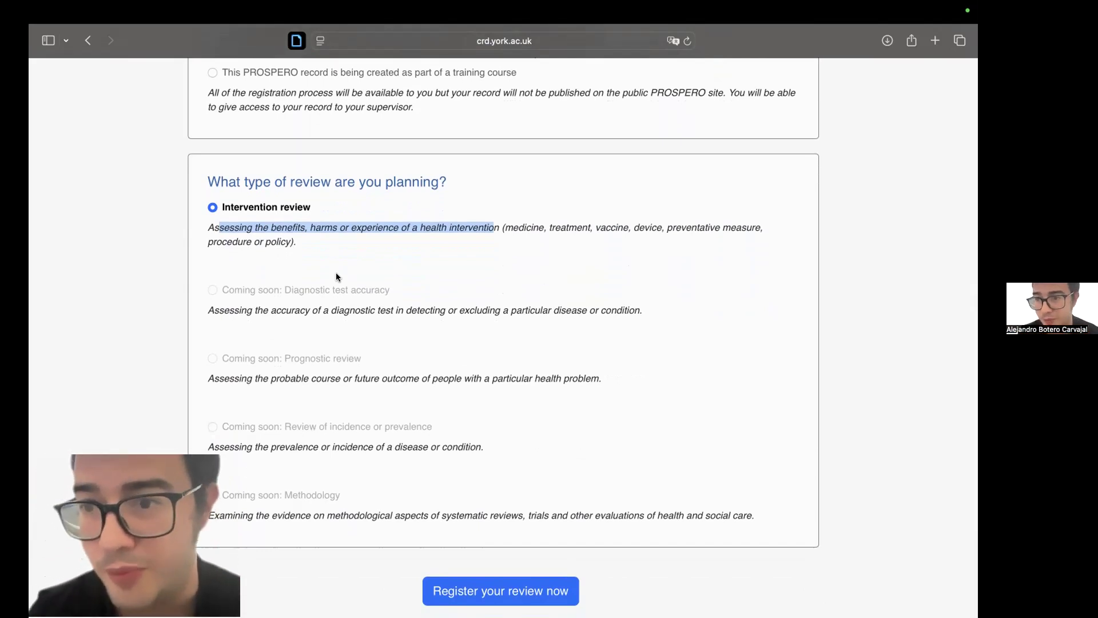
pyautogui.scroll(-3, 336, 277)
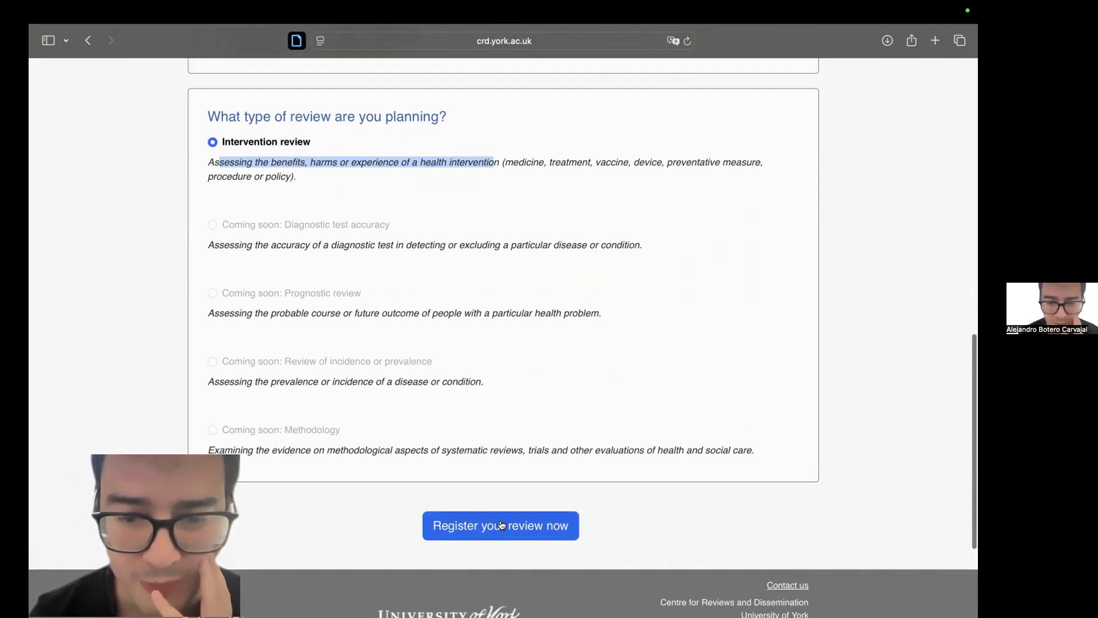
pyautogui.click(501, 525)
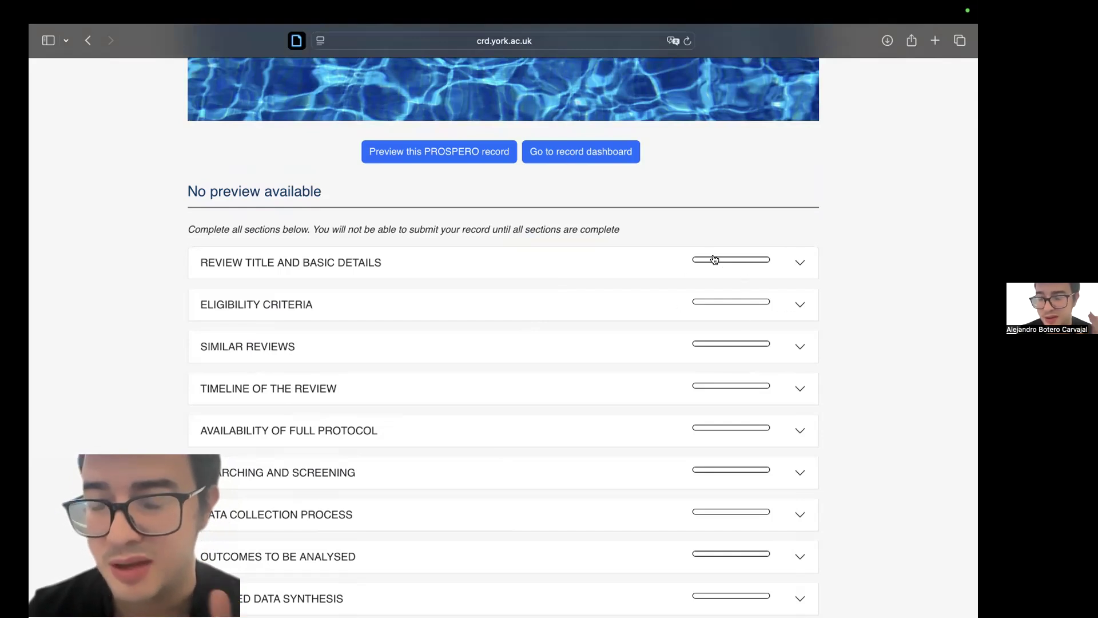
# Open the Review title item under Review title and basic details, ready for text entry.
pyautogui.click(747, 261)
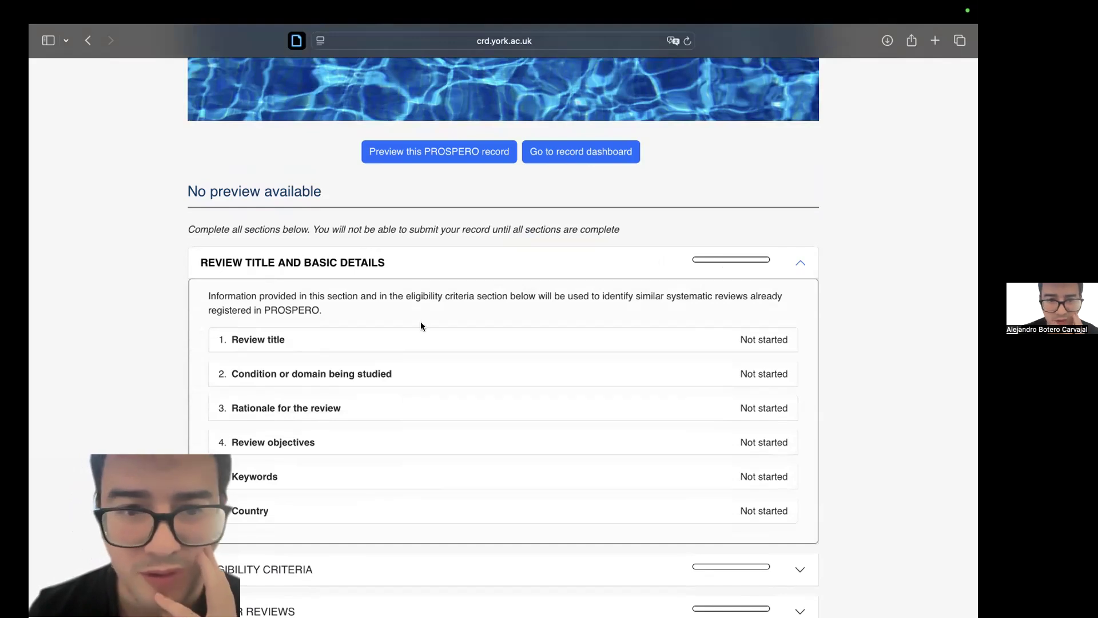
pyautogui.click(309, 341)
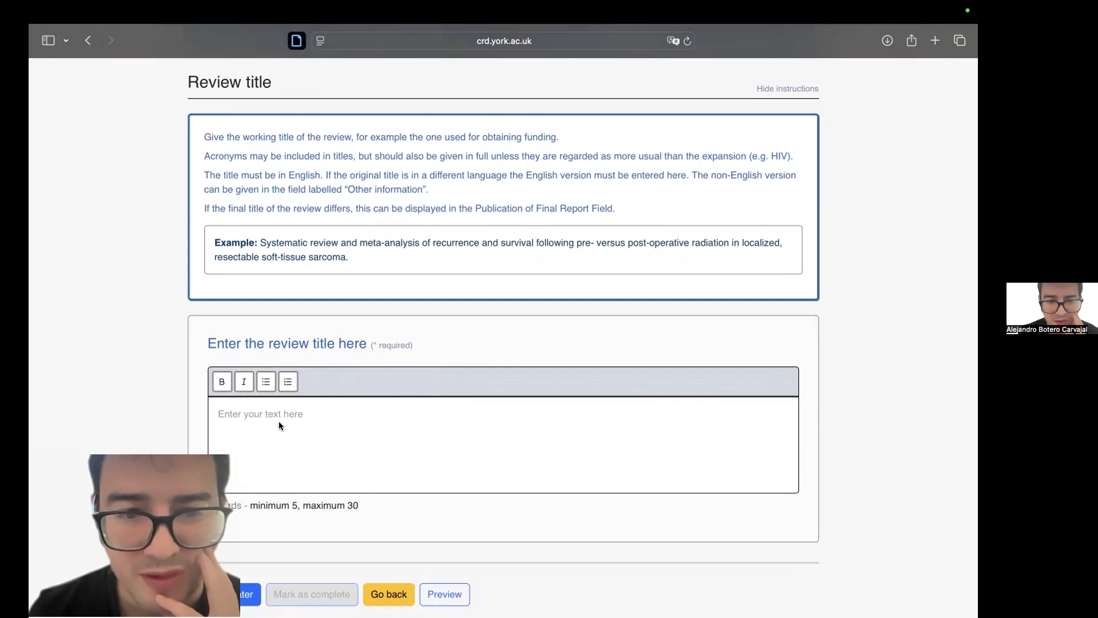
pyautogui.click(284, 410)
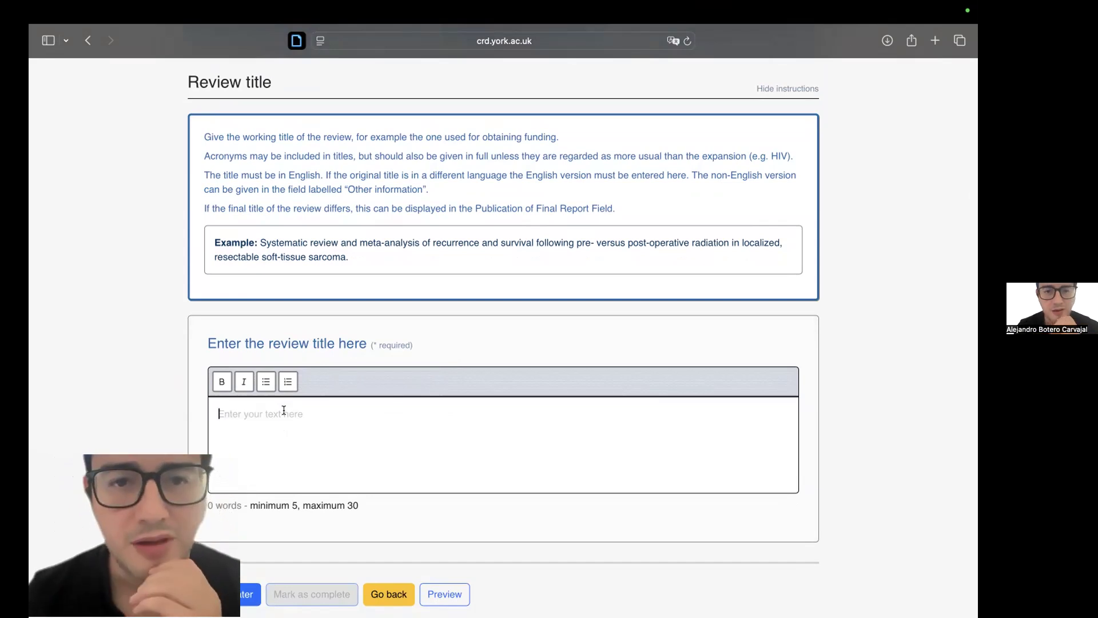
# Examine the review title instructions and highlight the example title about soft-tissue sarcoma.
pyautogui.scroll(3, 283, 410)
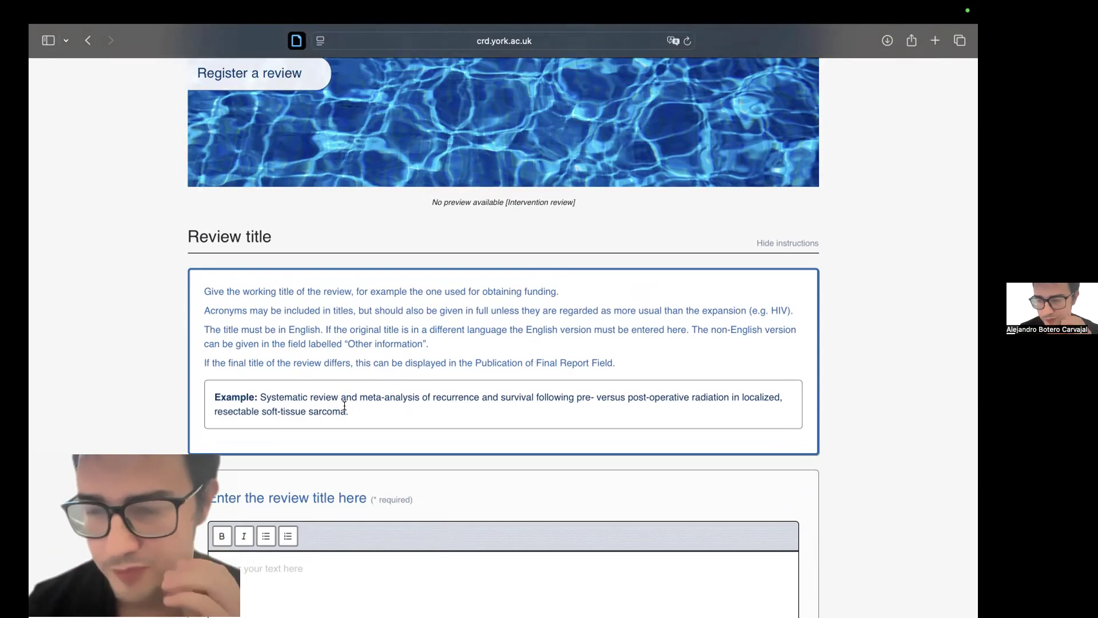
pyautogui.scroll(-2, 344, 405)
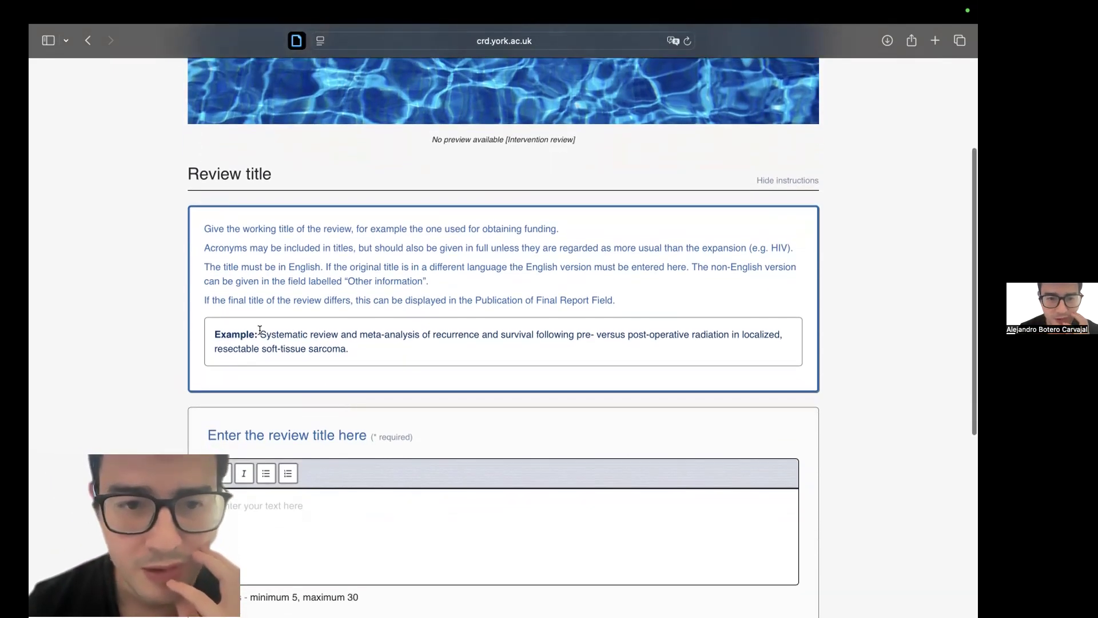
pyautogui.moveTo(260, 333); pyautogui.dragTo(352, 347)
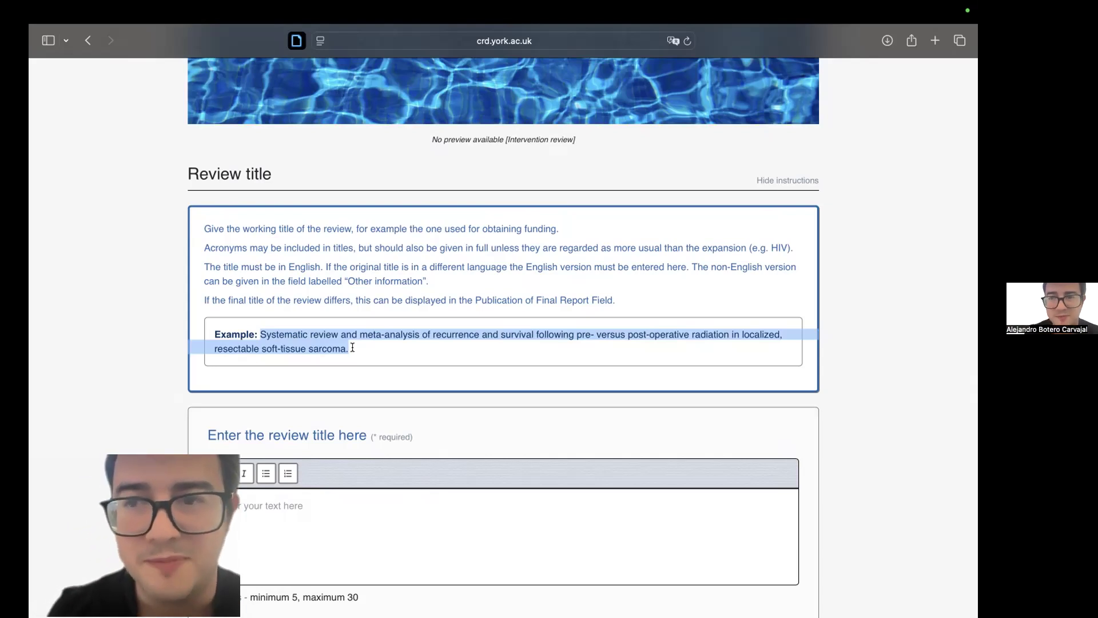
# Search Google in a new tab for "prisma revisiones sistematicas" and allow google.com to use the current location.
pyautogui.click(935, 40)
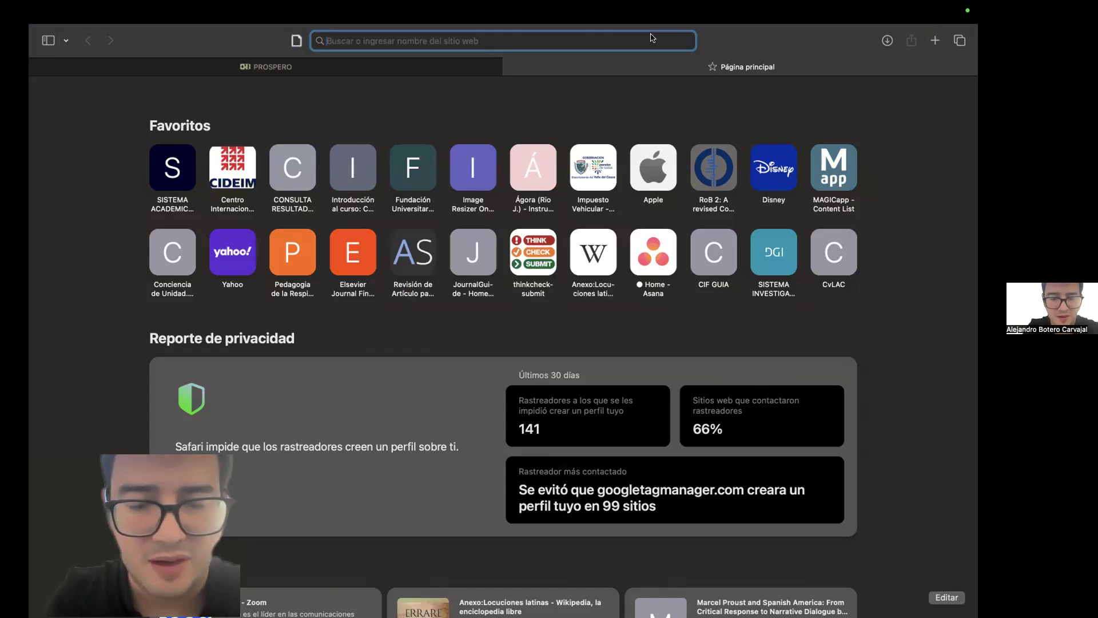
pyautogui.write('prisma ')
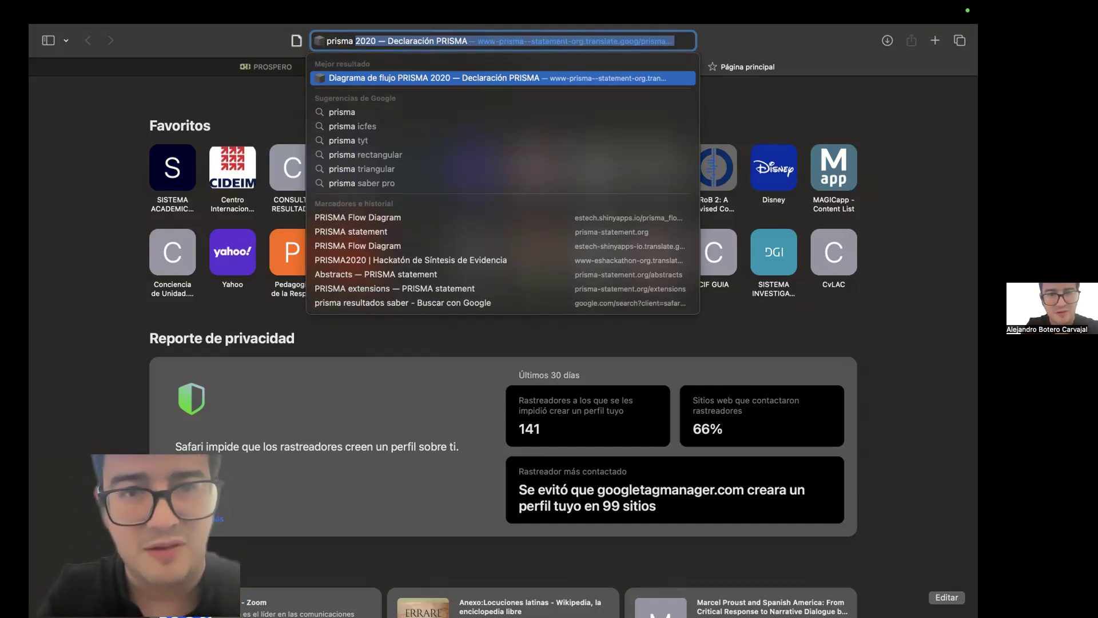
pyautogui.write('revision')
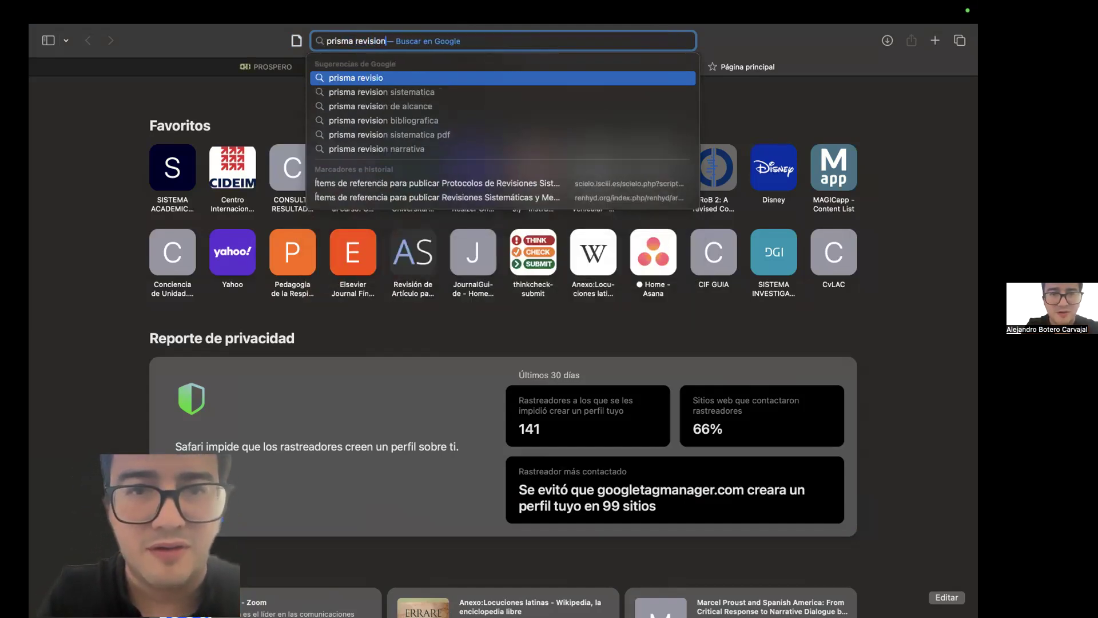
pyautogui.write('es sistema')
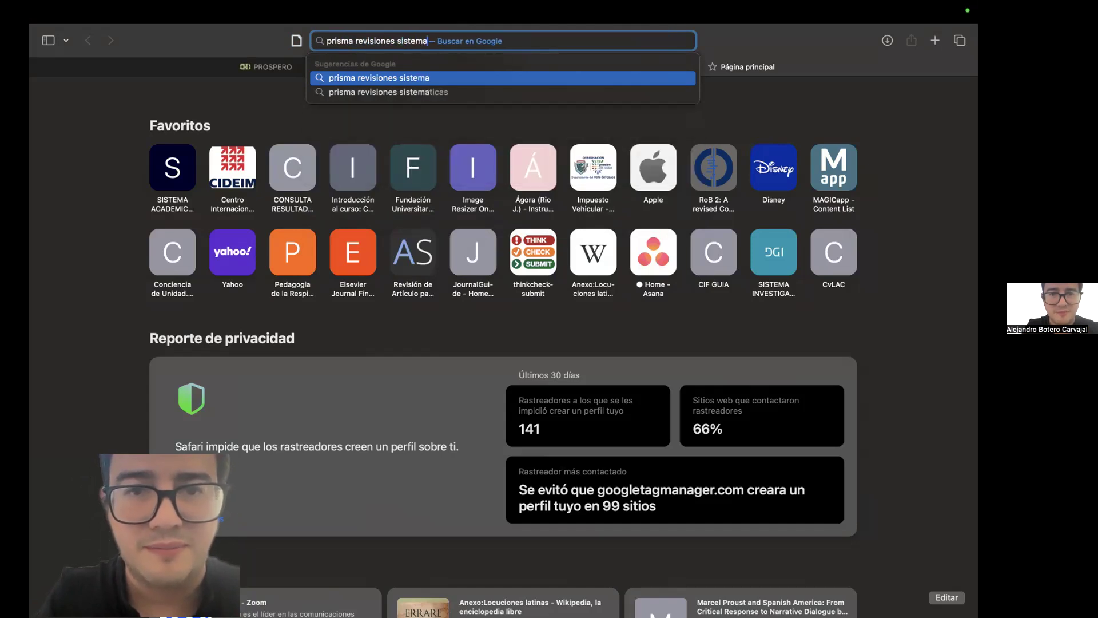
pyautogui.write('ticas')
pyautogui.press('Return')
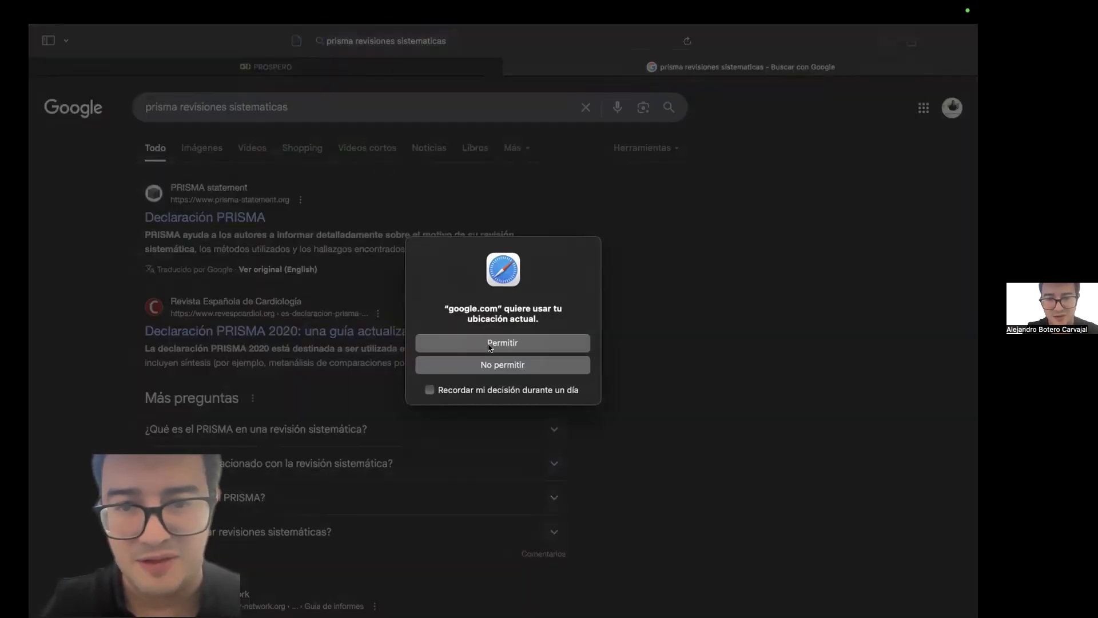
pyautogui.click(490, 345)
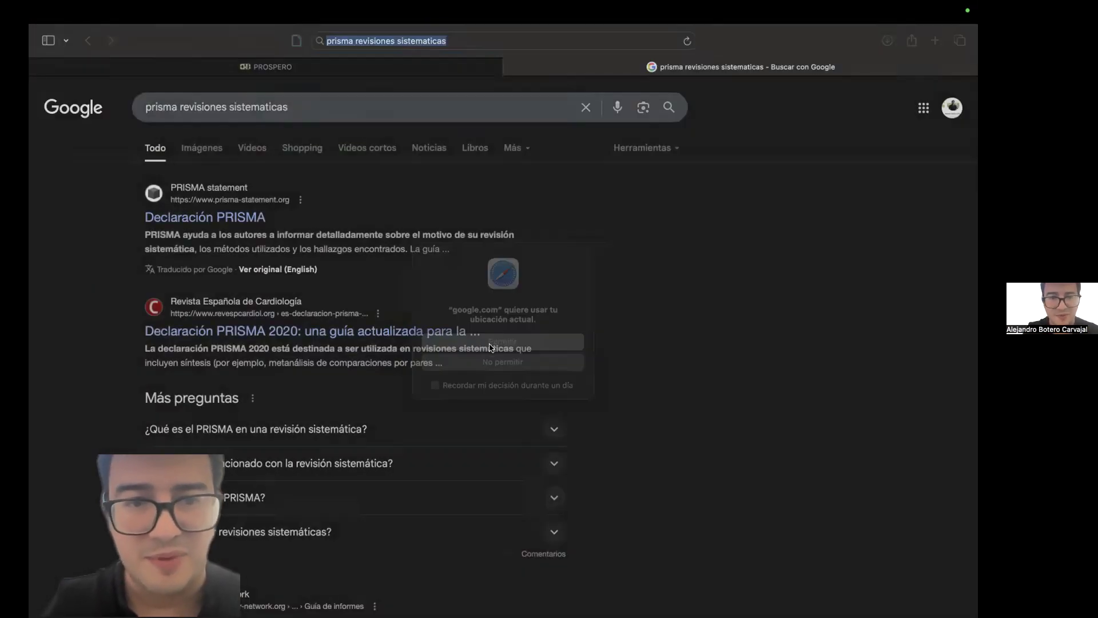
# Open the PRISMA statement website in its original English and highlight "Preferred Reporting Items for Systematic reviews and Meta-Analyses".
pyautogui.click(210, 216)
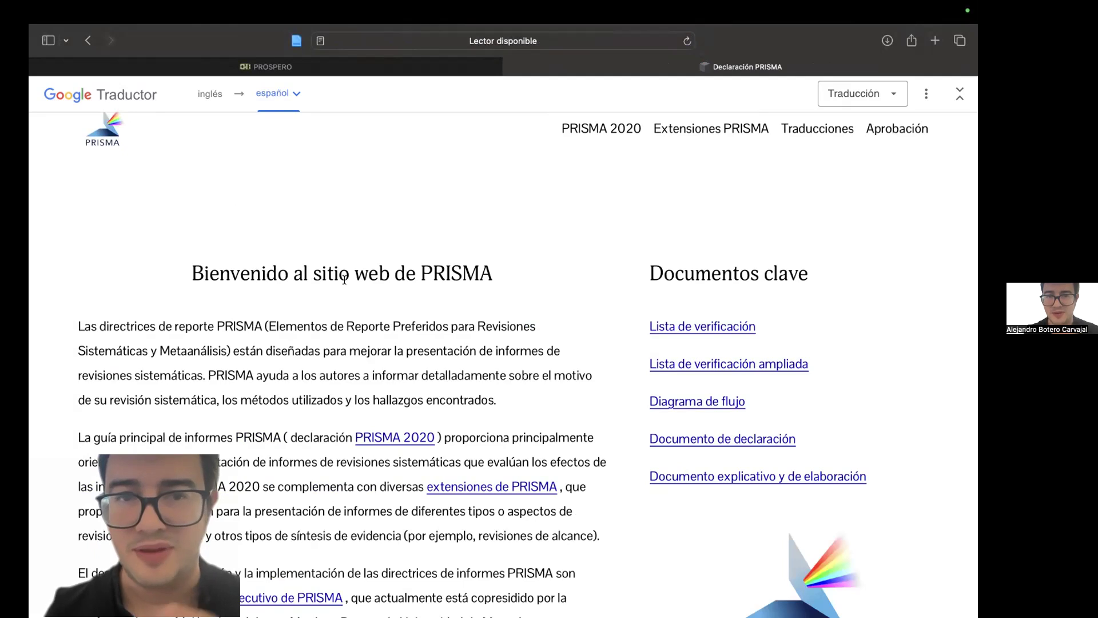
pyautogui.moveTo(344, 279)
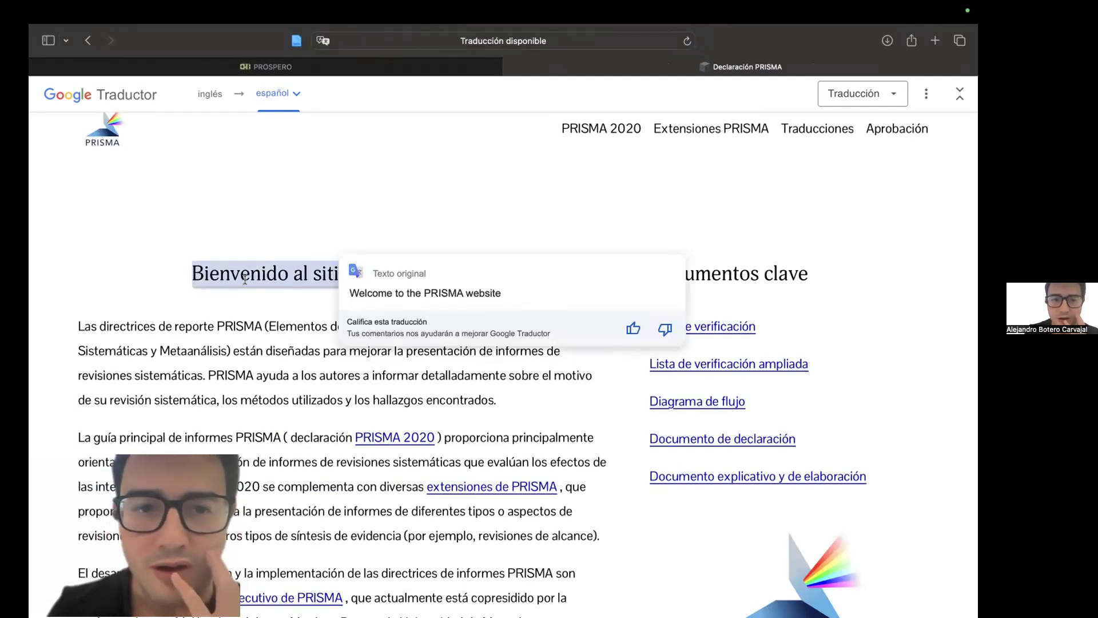
pyautogui.click(215, 101)
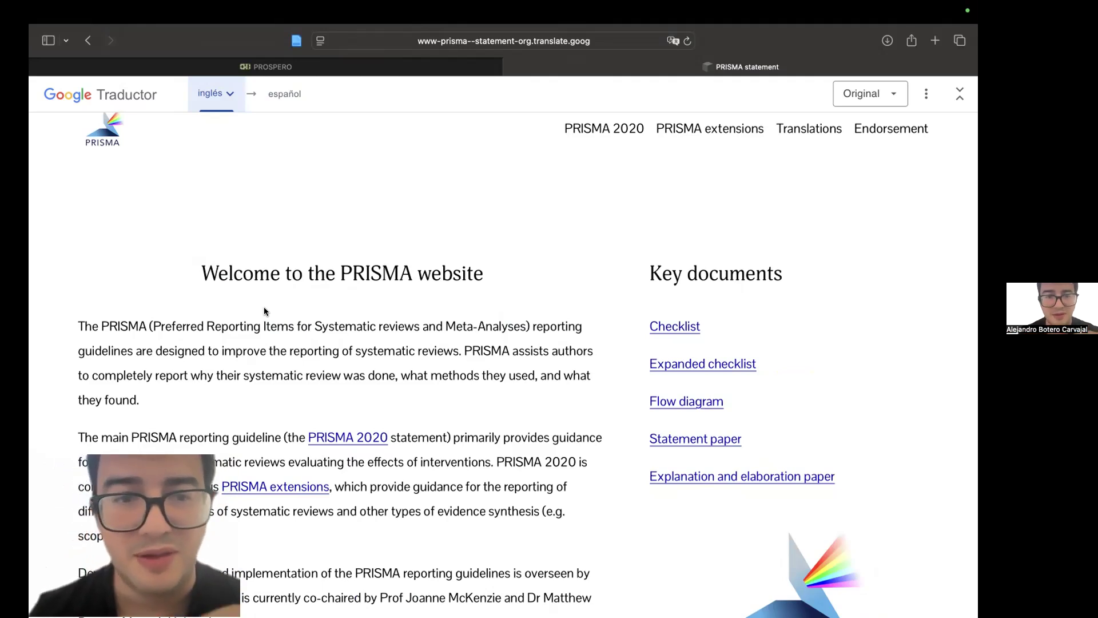
pyautogui.moveTo(153, 324); pyautogui.dragTo(527, 326)
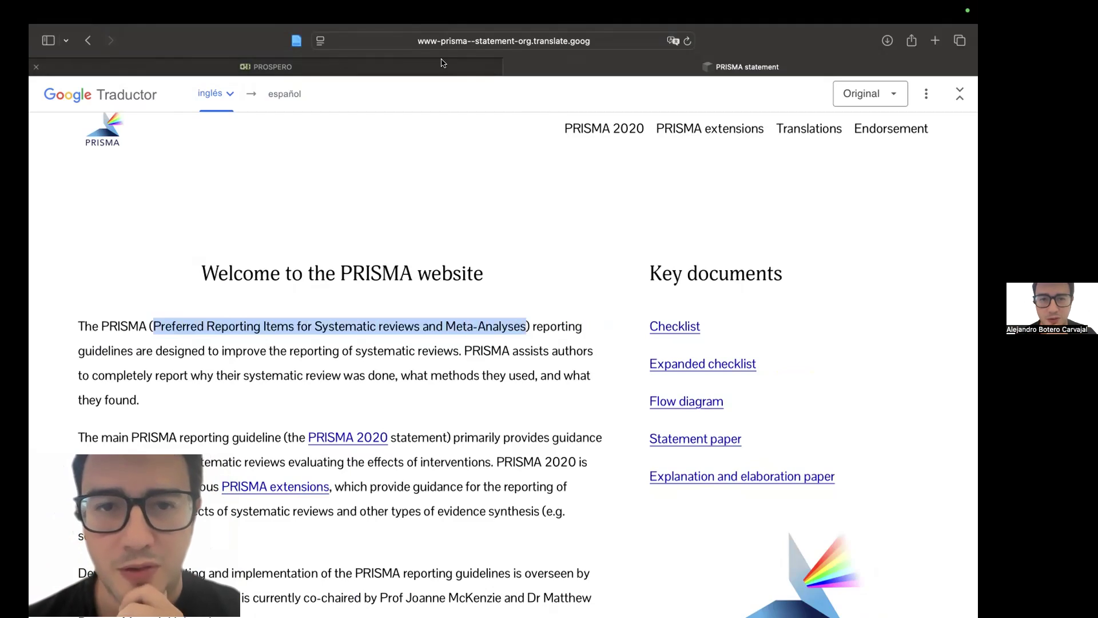
# Return to the PROSPERO record and copy the example soft-tissue sarcoma title into the review title field.
pyautogui.click(269, 67)
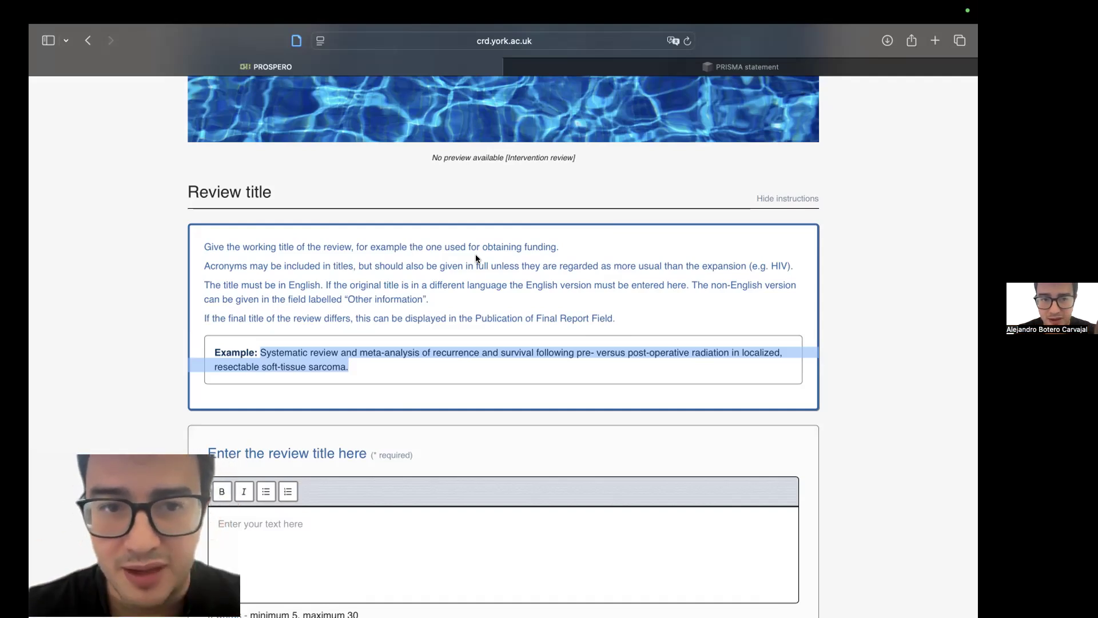
pyautogui.click(352, 367)
pyautogui.moveTo(352, 368); pyautogui.dragTo(262, 353)
pyautogui.press('super+c')
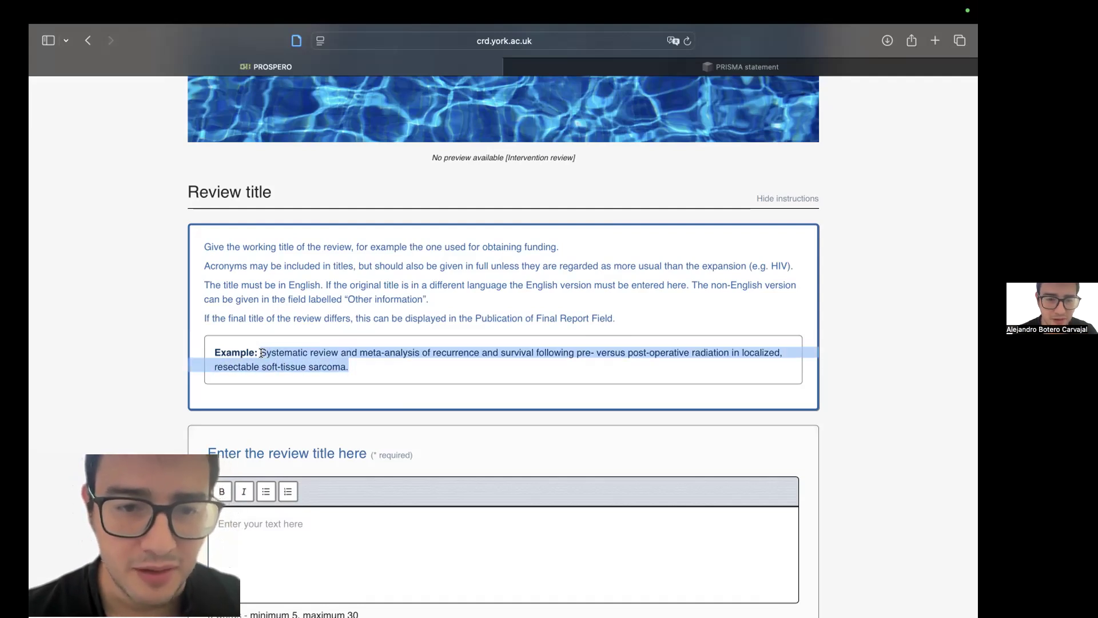
pyautogui.scroll(-4, 261, 353)
pyautogui.click(274, 411)
pyautogui.press('super+v')
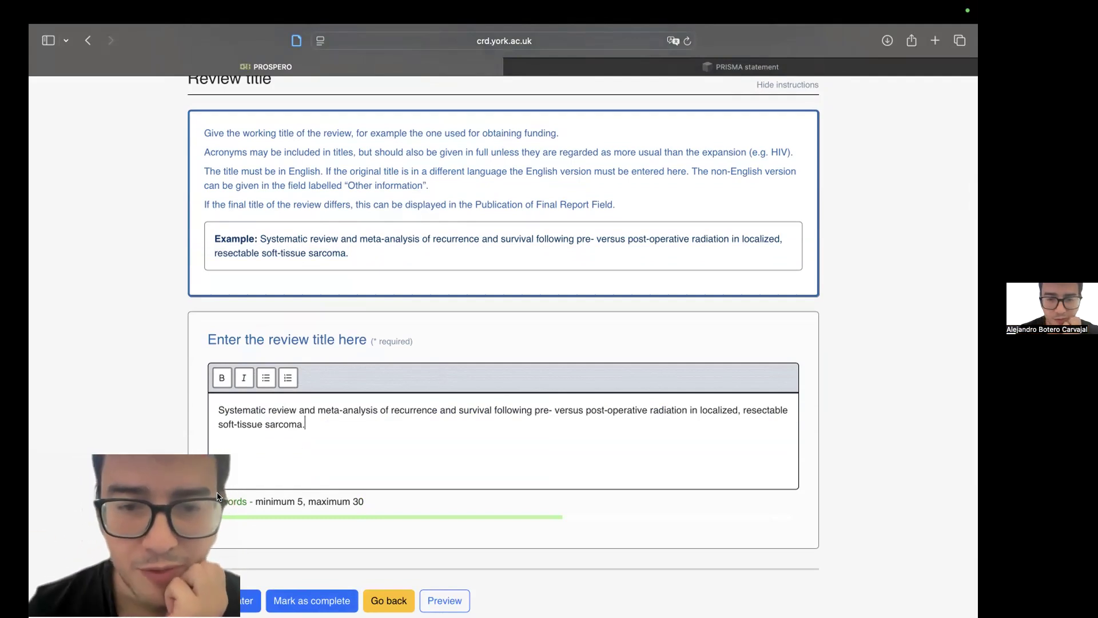
# Mark the Review title section as complete.
pyautogui.scroll(-1, 344, 447)
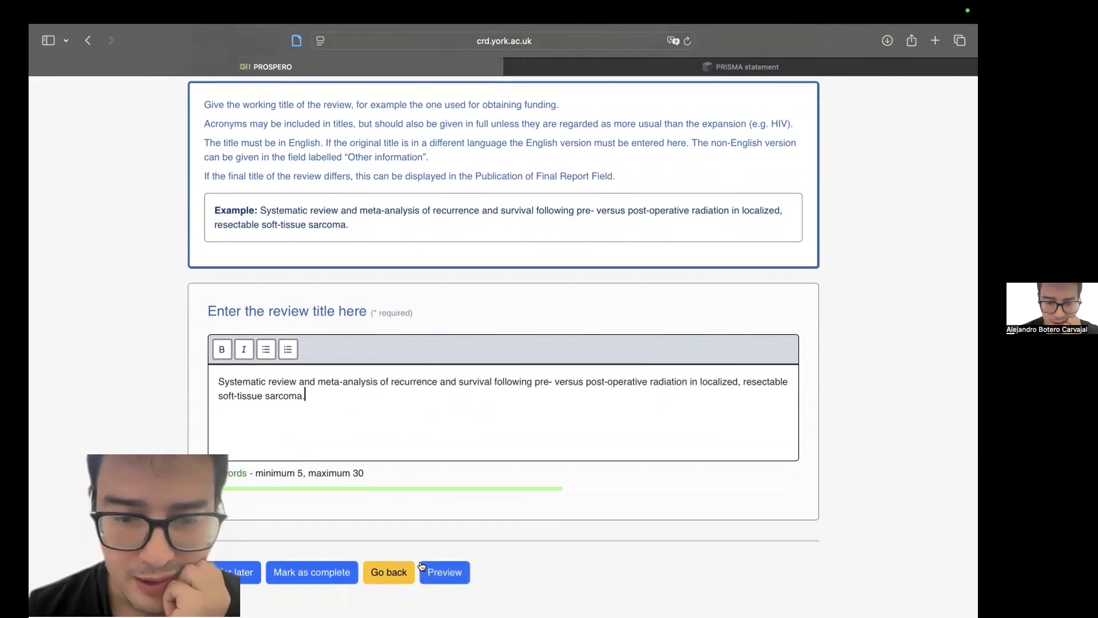
pyautogui.scroll(-1, 405, 416)
pyautogui.scroll(-1, 404, 416)
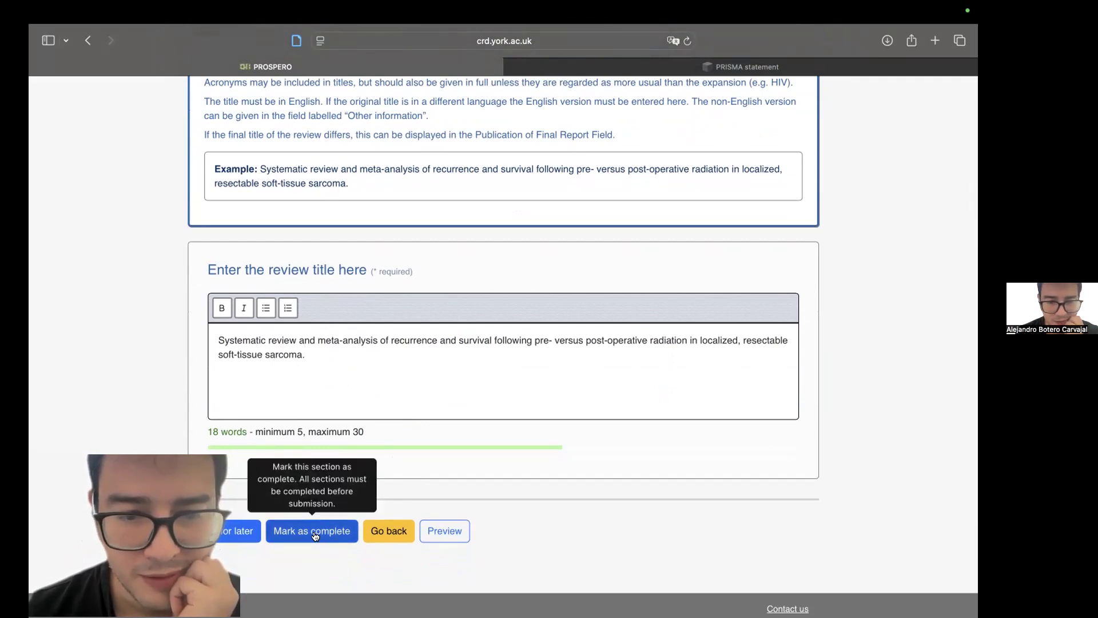
pyautogui.click(315, 536)
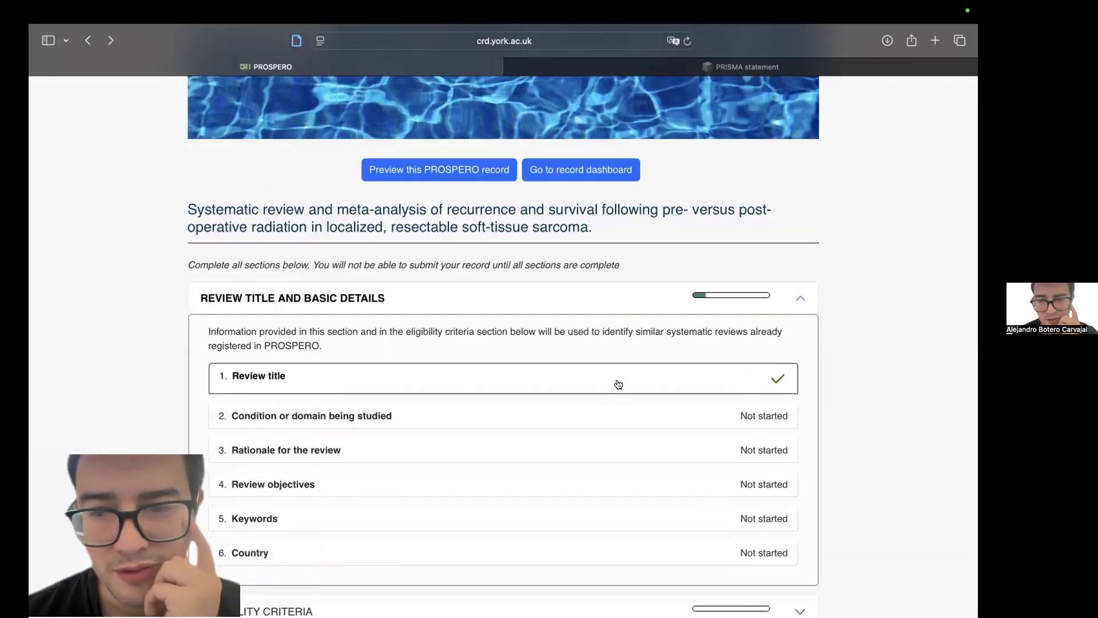
# Open the Condition or domain being studied item and examine its instructions and PICO tags field.
pyautogui.click(495, 416)
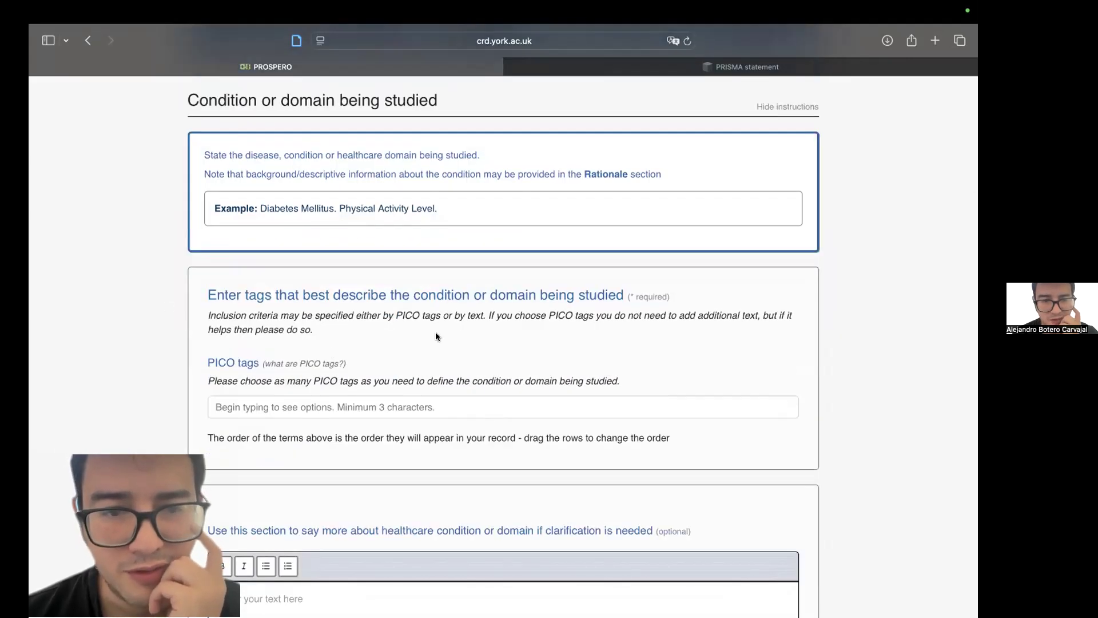
pyautogui.scroll(-2, 434, 334)
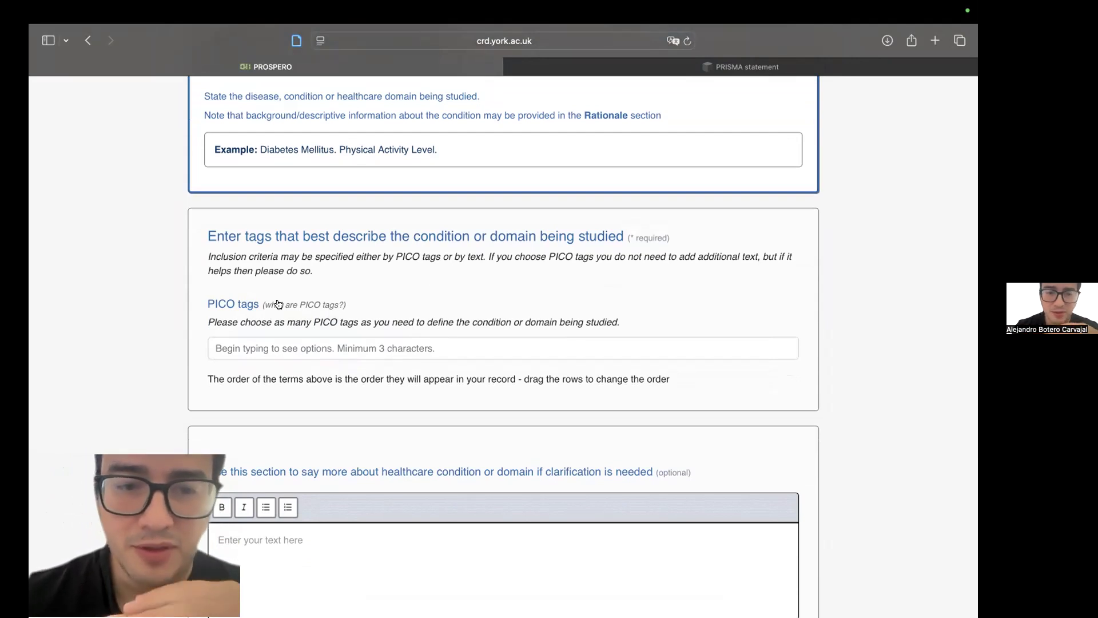
pyautogui.scroll(1, 279, 304)
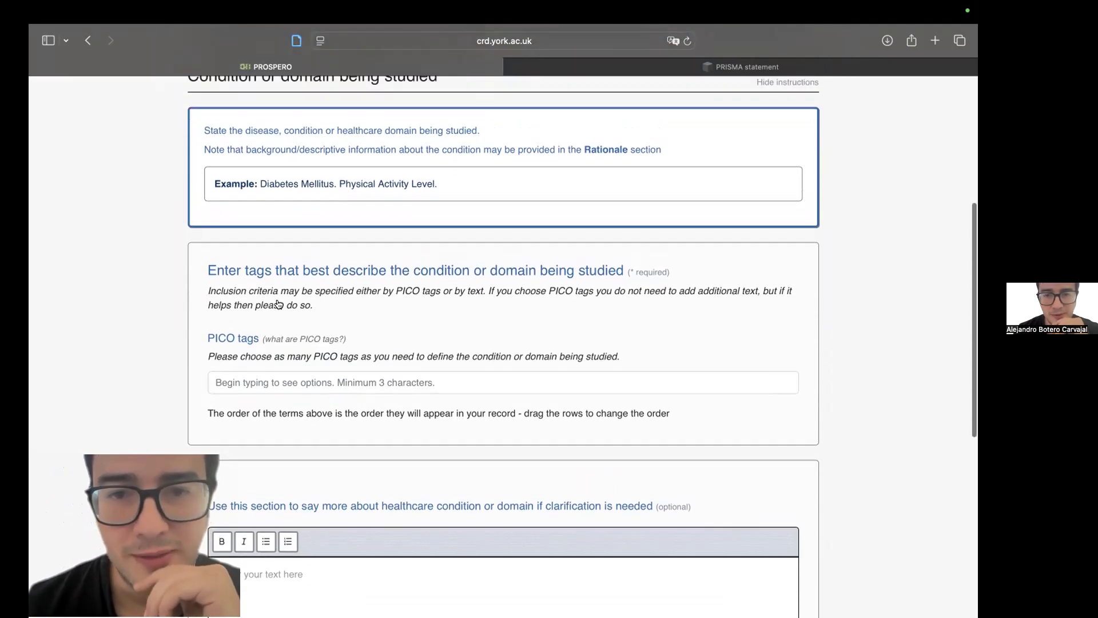
pyautogui.scroll(1, 279, 299)
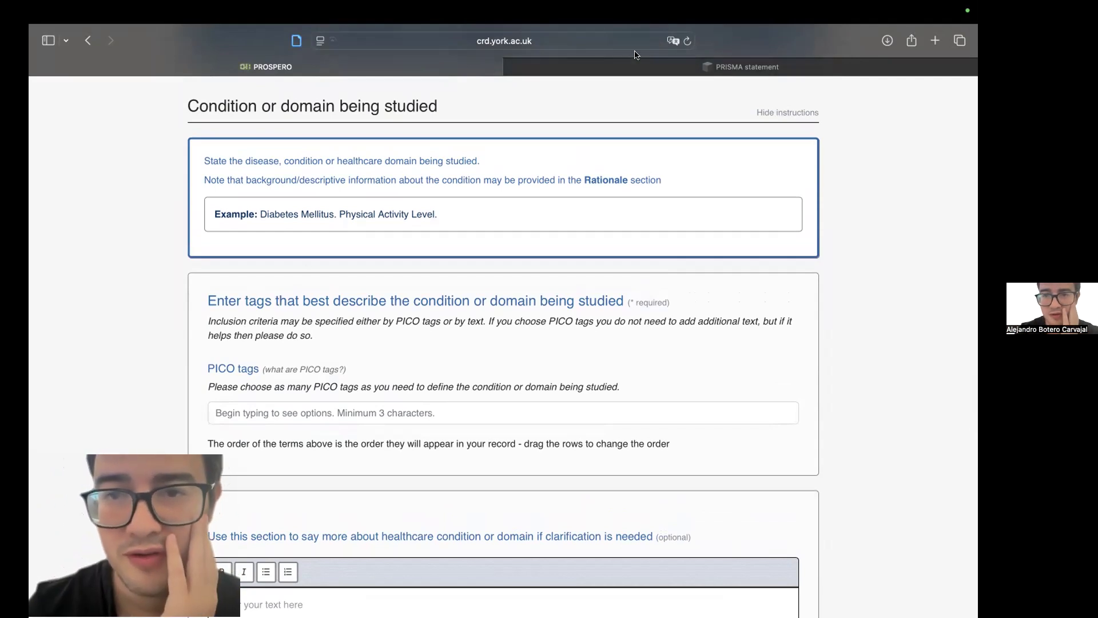
# Search Google in a new tab for "descriptores en ciencias de la salud", allowing location access, and open the DeCS website.
pyautogui.click(934, 40)
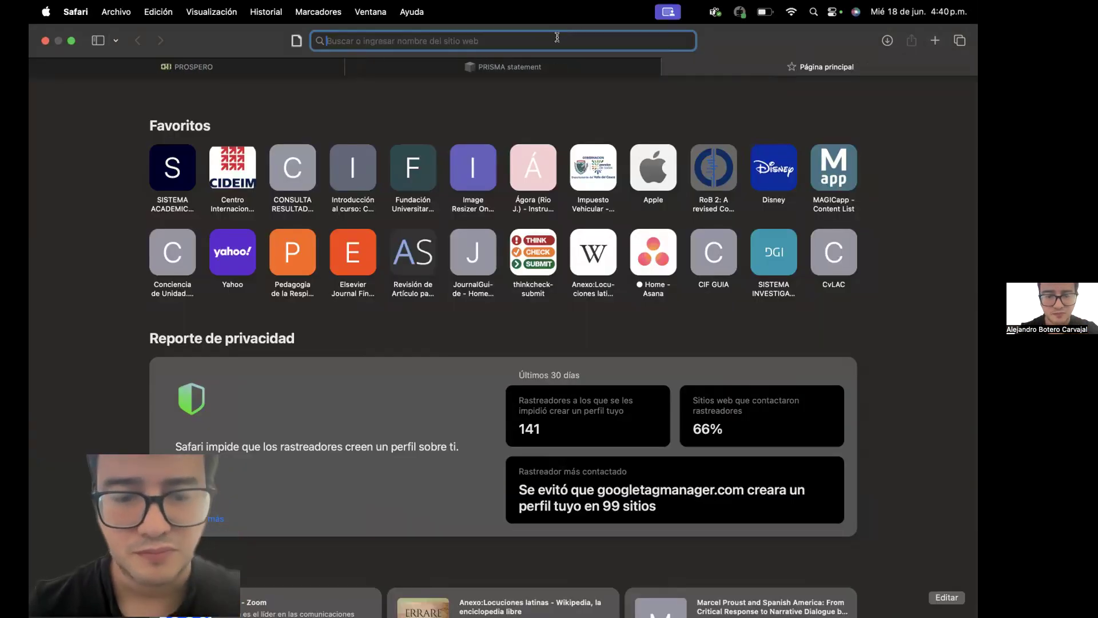
pyautogui.write('des')
pyautogui.press('Return')
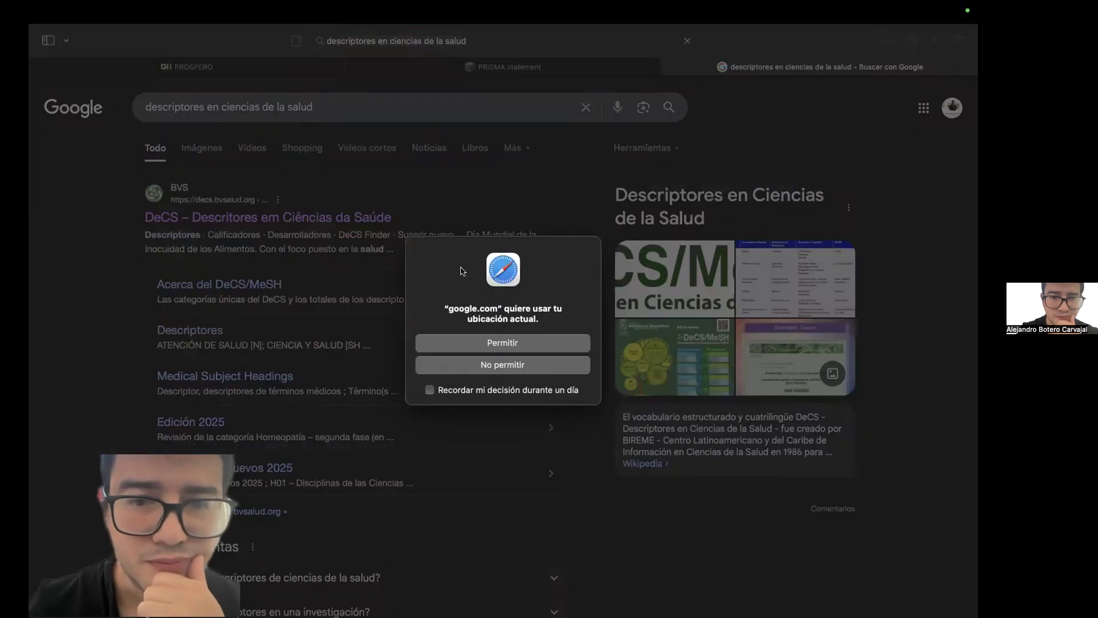
pyautogui.click(450, 344)
pyautogui.click(362, 217)
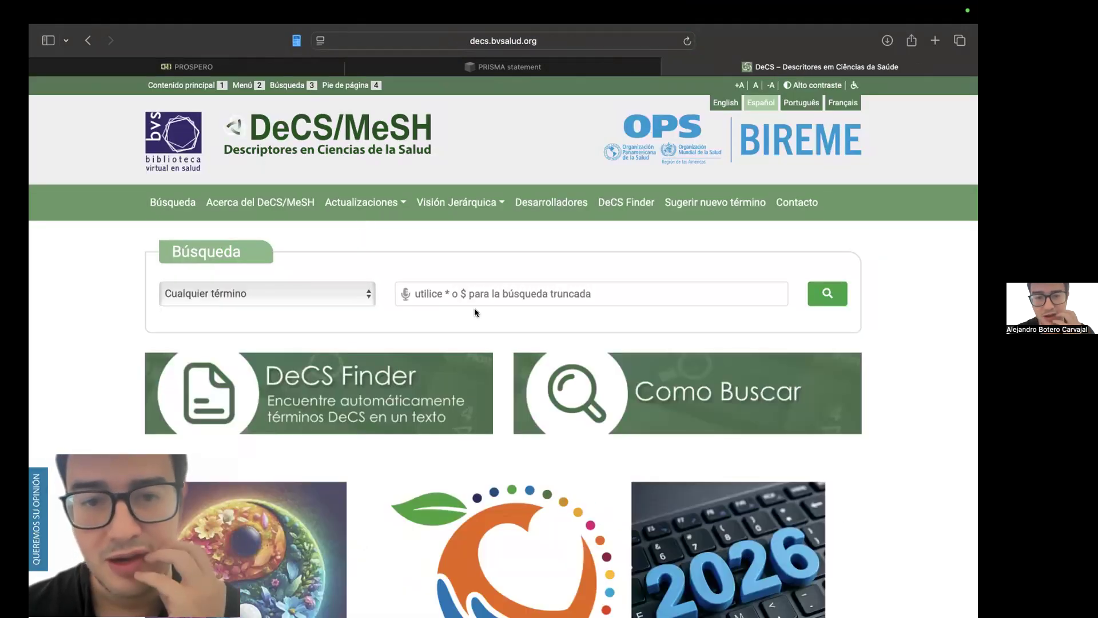
# Search DeCS/MeSH for "niños" and open the details of the Niño descriptor.
pyautogui.click(523, 290)
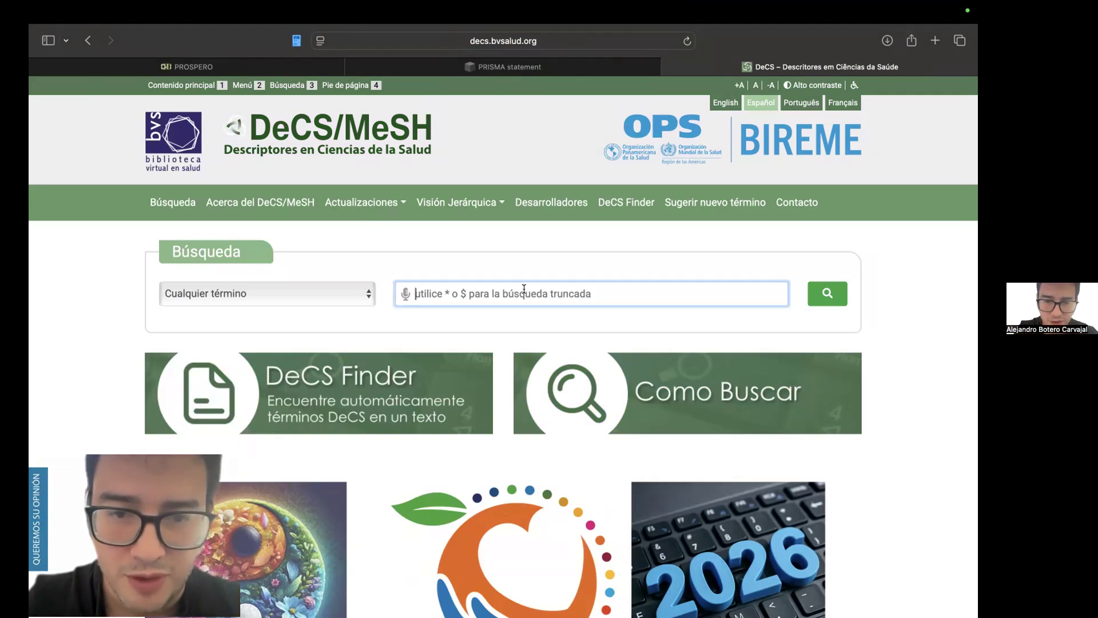
pyautogui.write('niños')
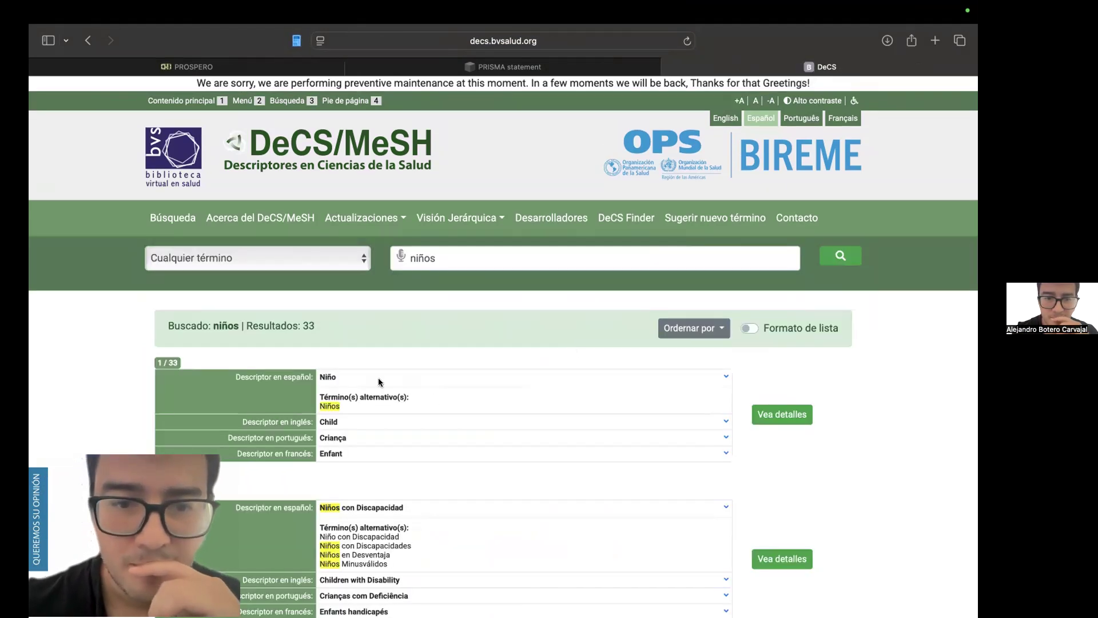
pyautogui.click(786, 413)
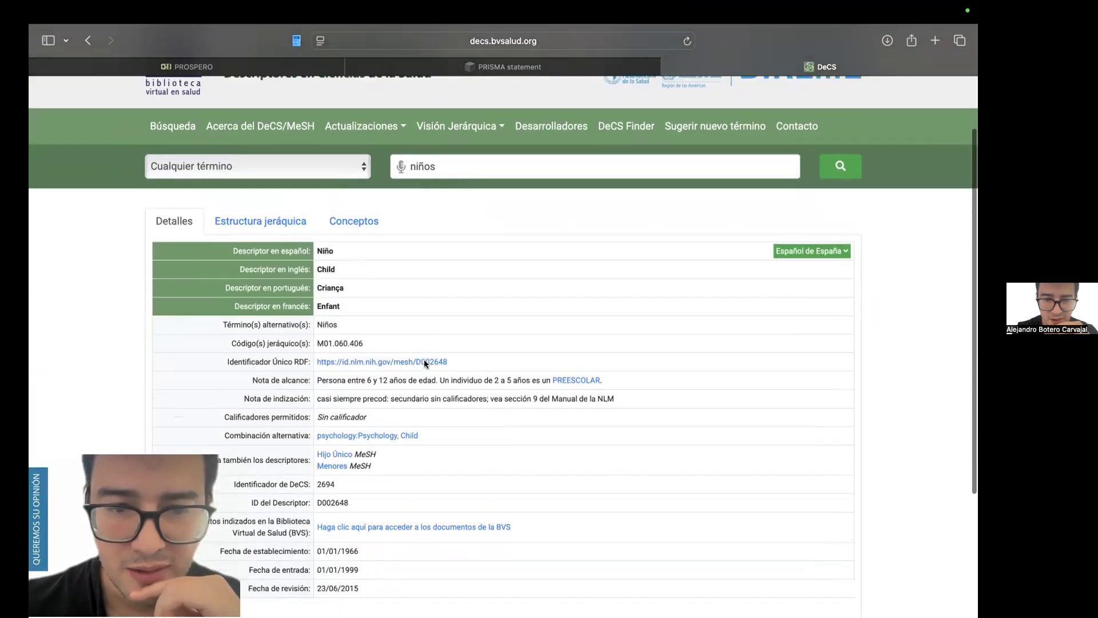
# Highlight the two age ranges in the descriptor's scope note and its English term Child.
pyautogui.scroll(-1, 424, 359)
pyautogui.moveTo(366, 372); pyautogui.dragTo(395, 373)
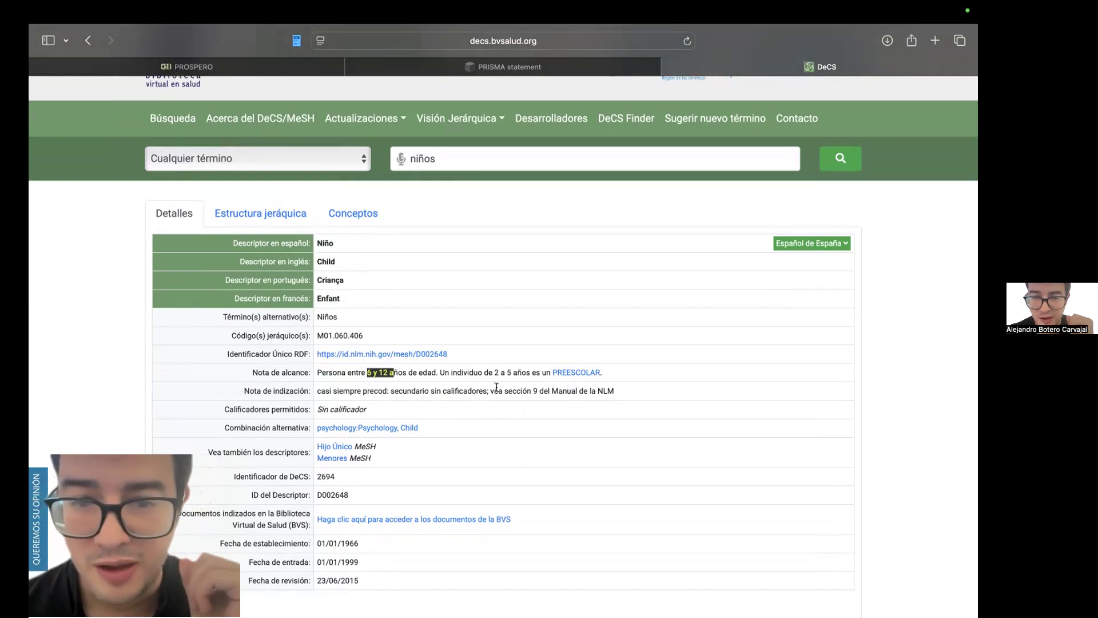
pyautogui.moveTo(492, 372); pyautogui.dragTo(512, 372)
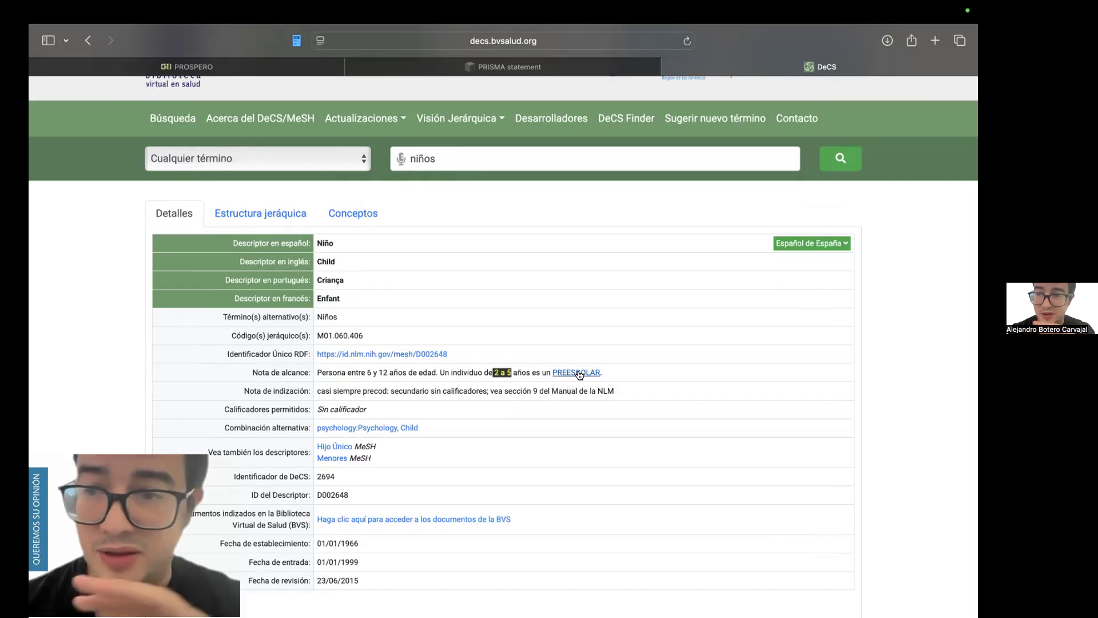
pyautogui.doubleClick(316, 261)
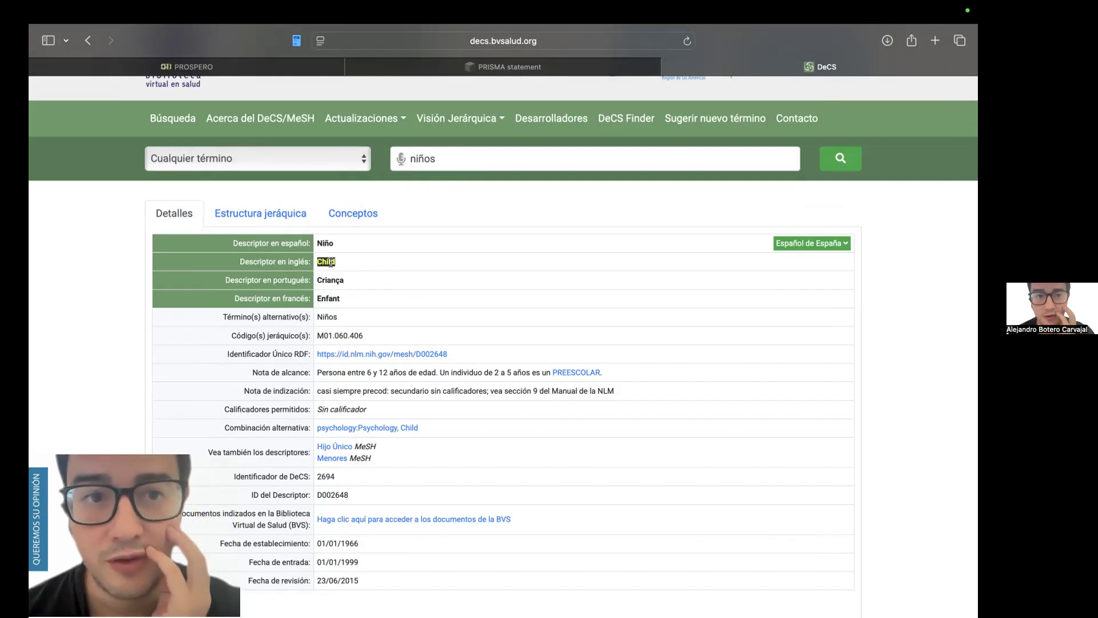
# Return to PROSPERO and add Diabetes Mellitus from the example text as a PICO tag for the condition being studied.
pyautogui.click(257, 72)
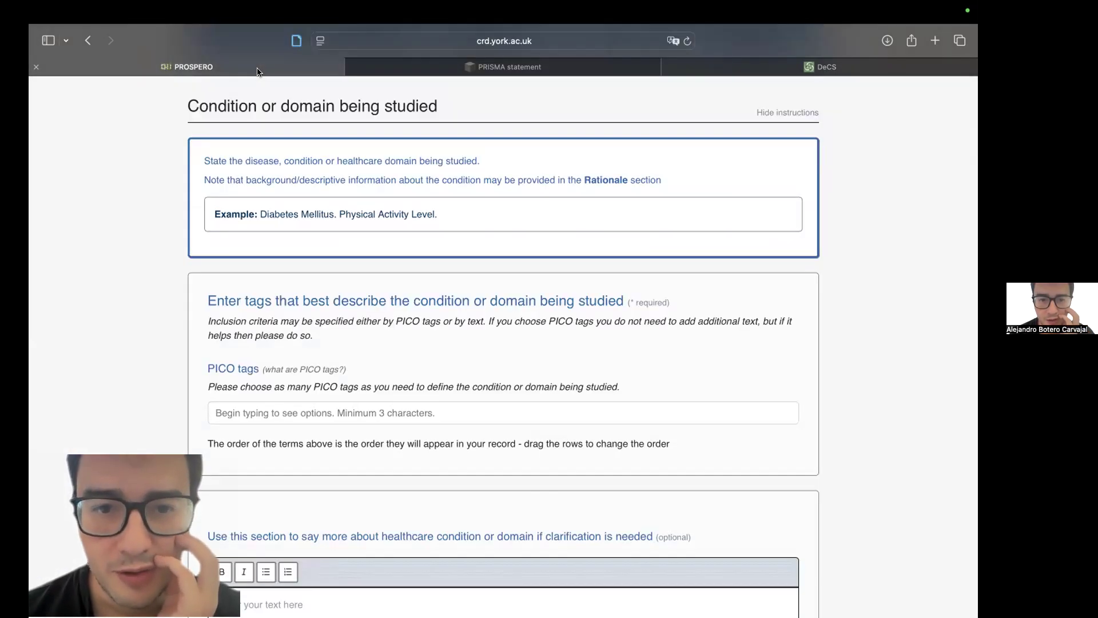
pyautogui.scroll(2, 332, 349)
pyautogui.moveTo(446, 263); pyautogui.dragTo(261, 257)
pyautogui.press('super+c')
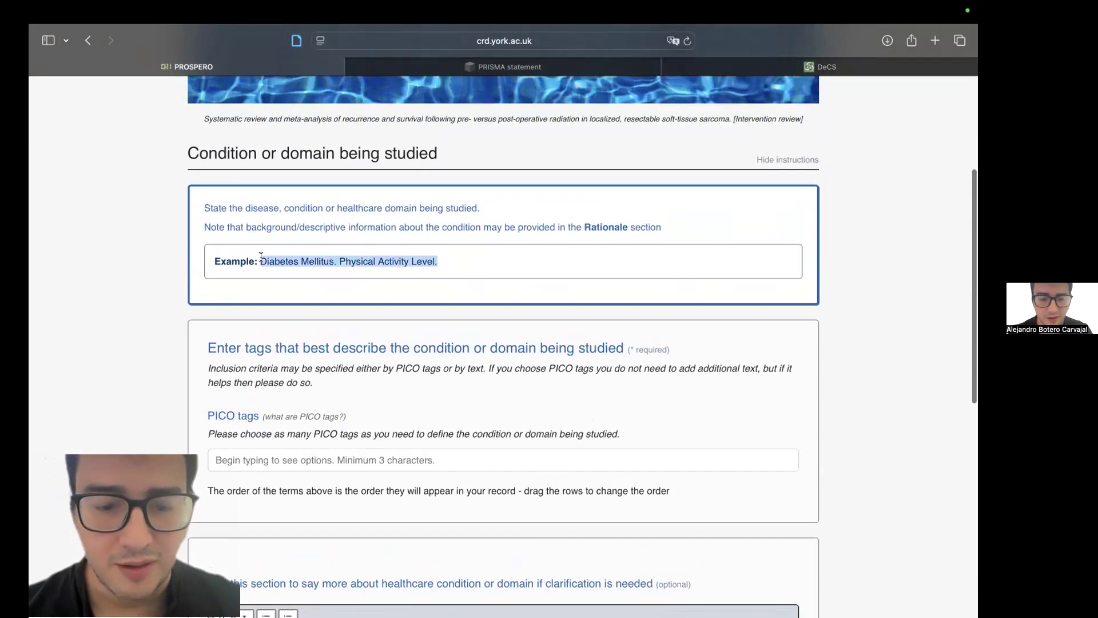
pyautogui.scroll(-1, 303, 388)
pyautogui.click(293, 415)
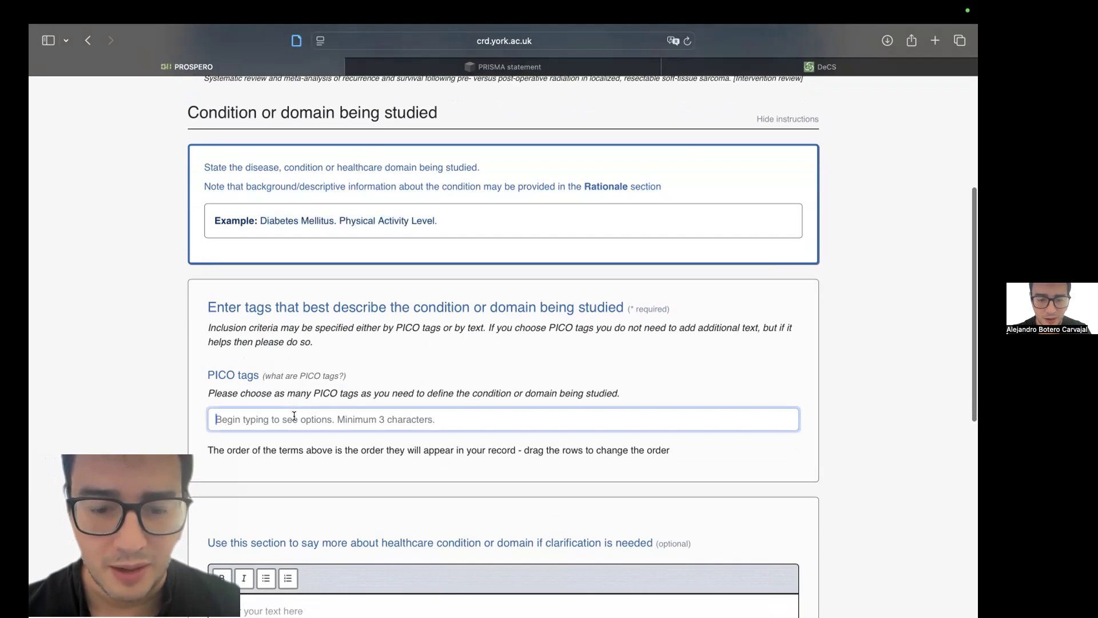
pyautogui.press('super+v')
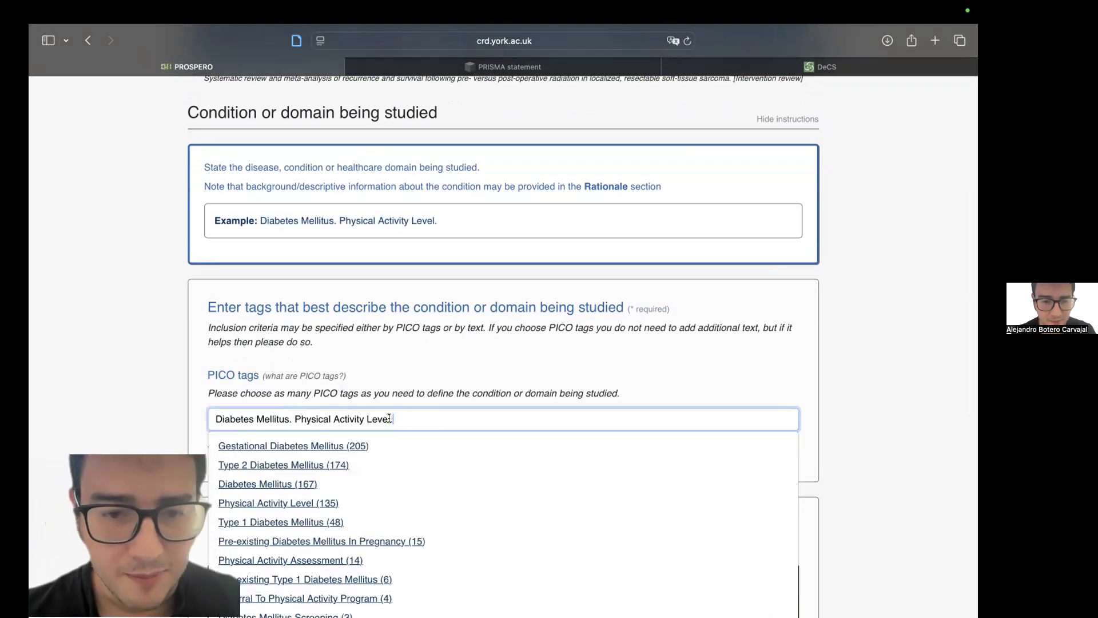
pyautogui.moveTo(397, 416); pyautogui.dragTo(289, 419)
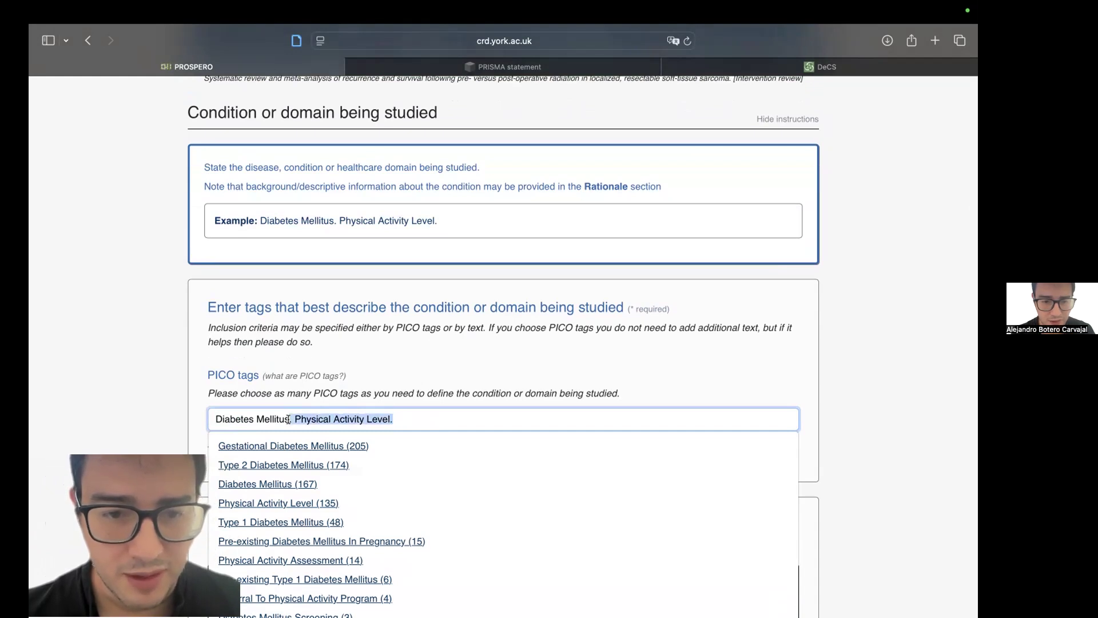
pyautogui.press('BackSpace')
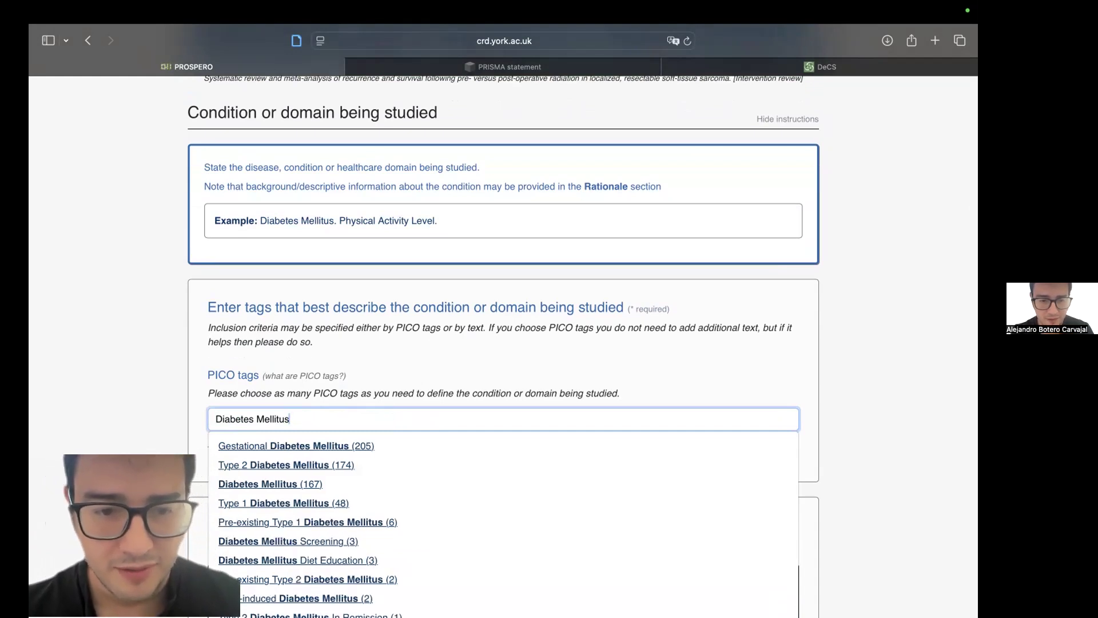
pyautogui.click(295, 485)
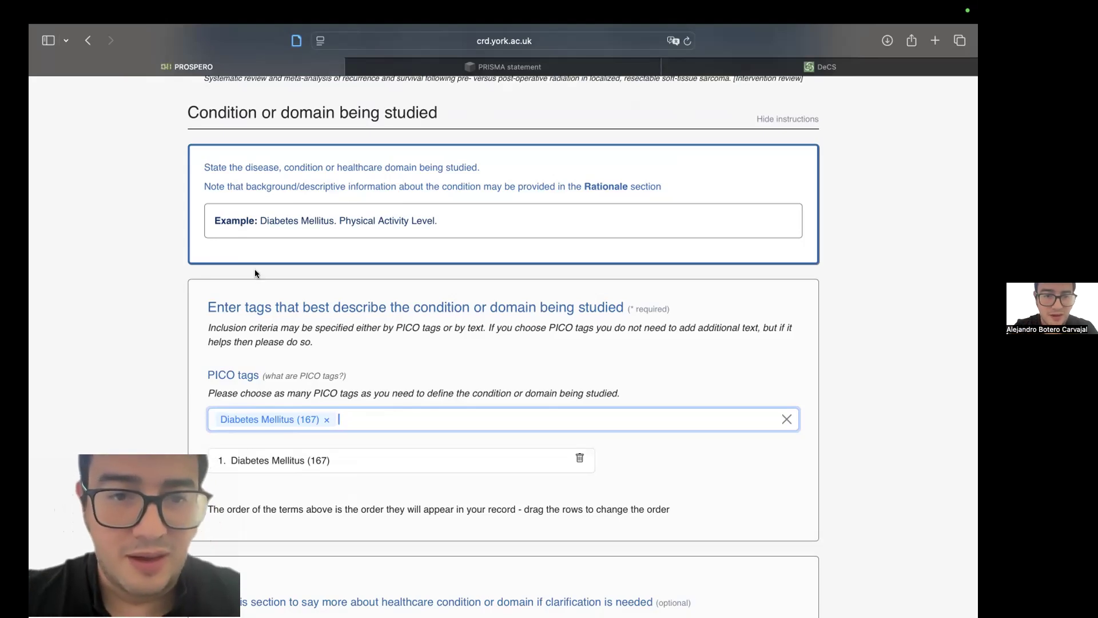
# Copy "Physical Activity Level" from the example and add the matching term as a second PICO tag.
pyautogui.moveTo(340, 219); pyautogui.dragTo(432, 218)
pyautogui.press('super+c')
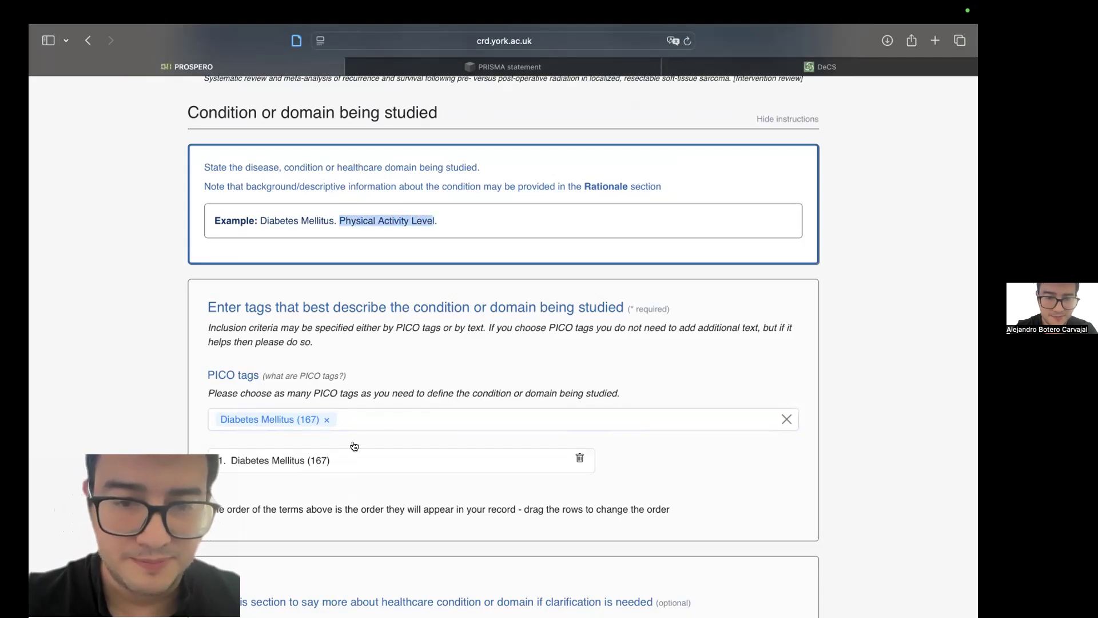
pyautogui.click(364, 415)
pyautogui.press('super+v')
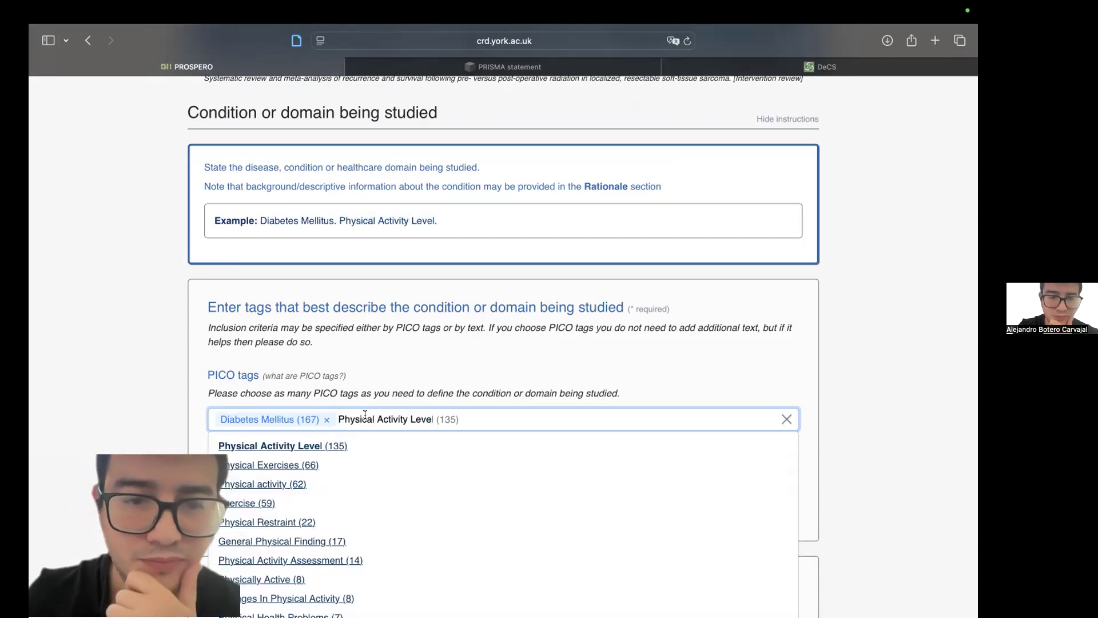
pyautogui.click(315, 447)
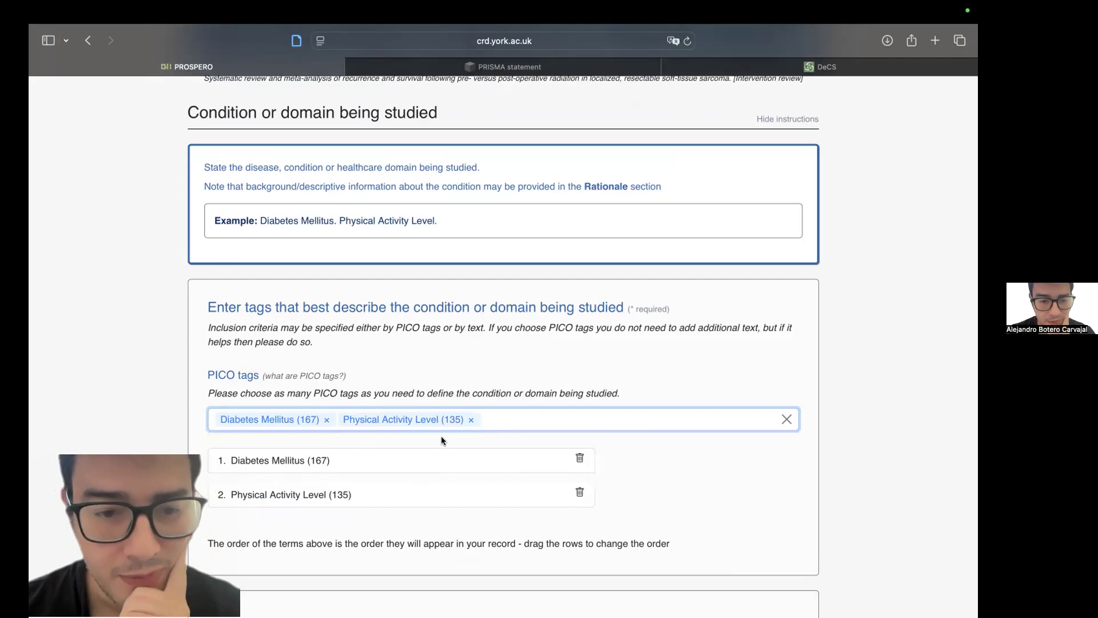
pyautogui.scroll(-2, 440, 436)
pyautogui.scroll(1, 443, 439)
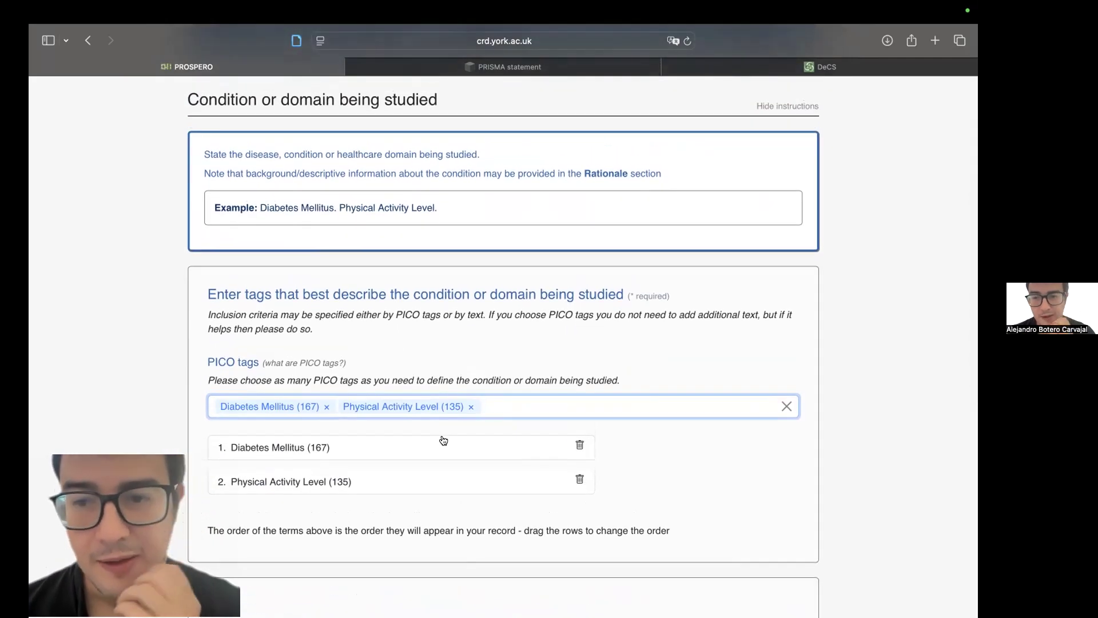
pyautogui.scroll(-2, 443, 439)
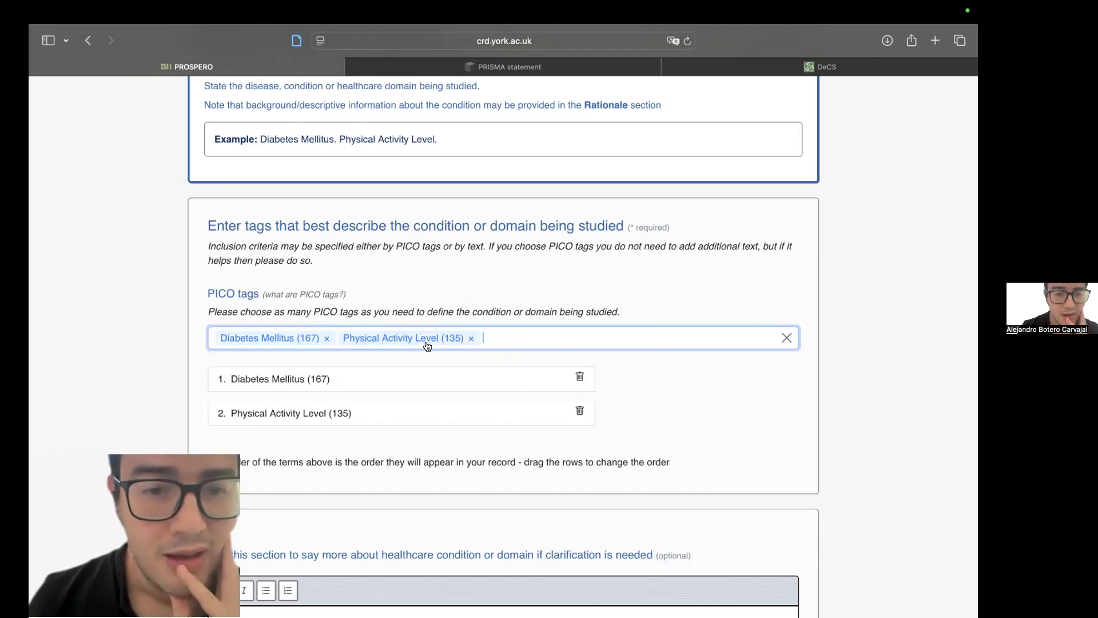
# Look over the PICO tags and the optional clarification field for the condition or domain being studied.
pyautogui.scroll(-1, 427, 346)
pyautogui.scroll(-1, 427, 346)
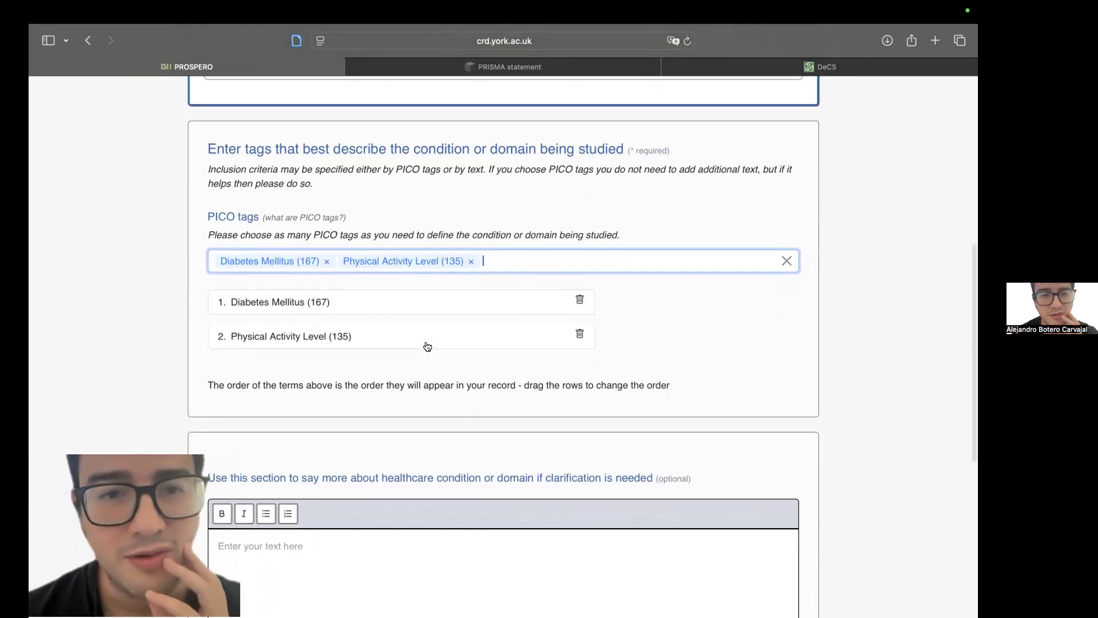
pyautogui.scroll(-1, 427, 346)
pyautogui.scroll(-2, 427, 343)
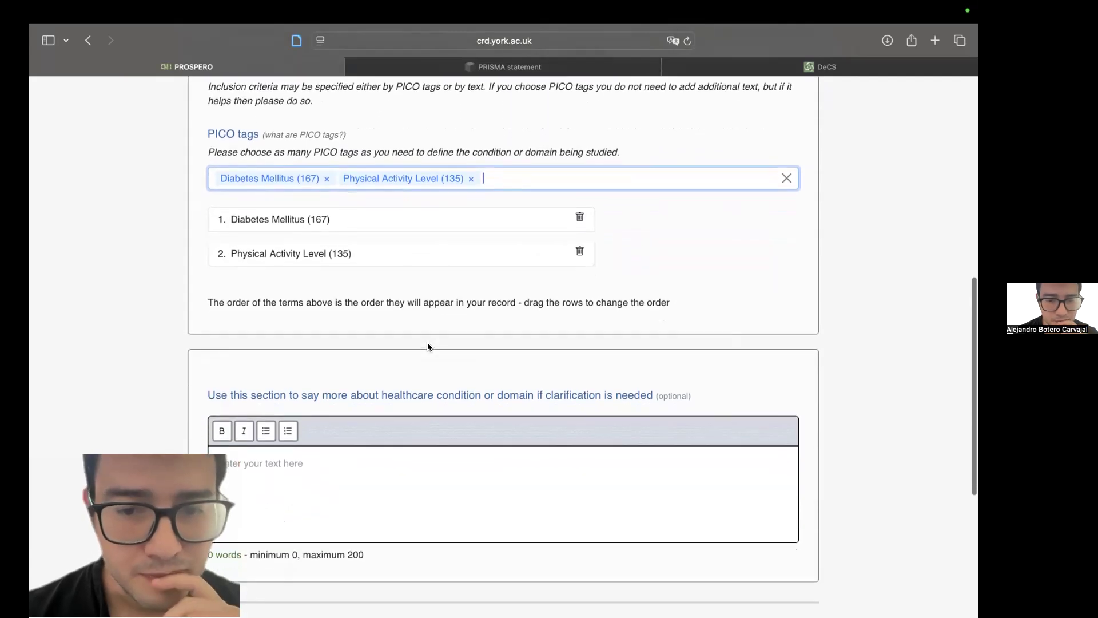
pyautogui.click(278, 455)
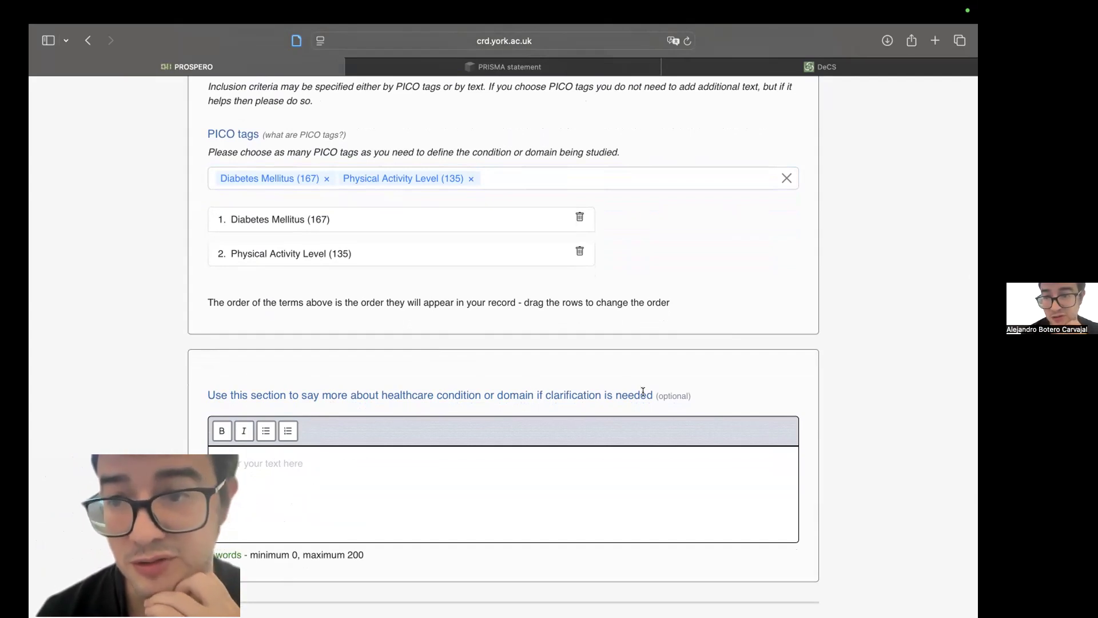
pyautogui.scroll(3, 643, 392)
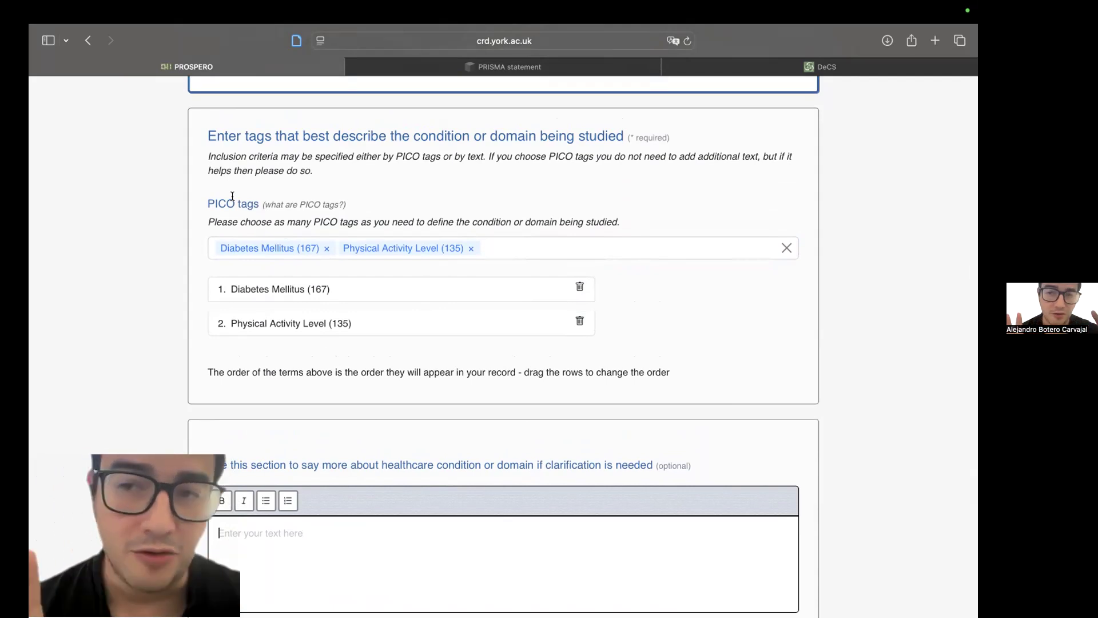
pyautogui.scroll(-2, 232, 196)
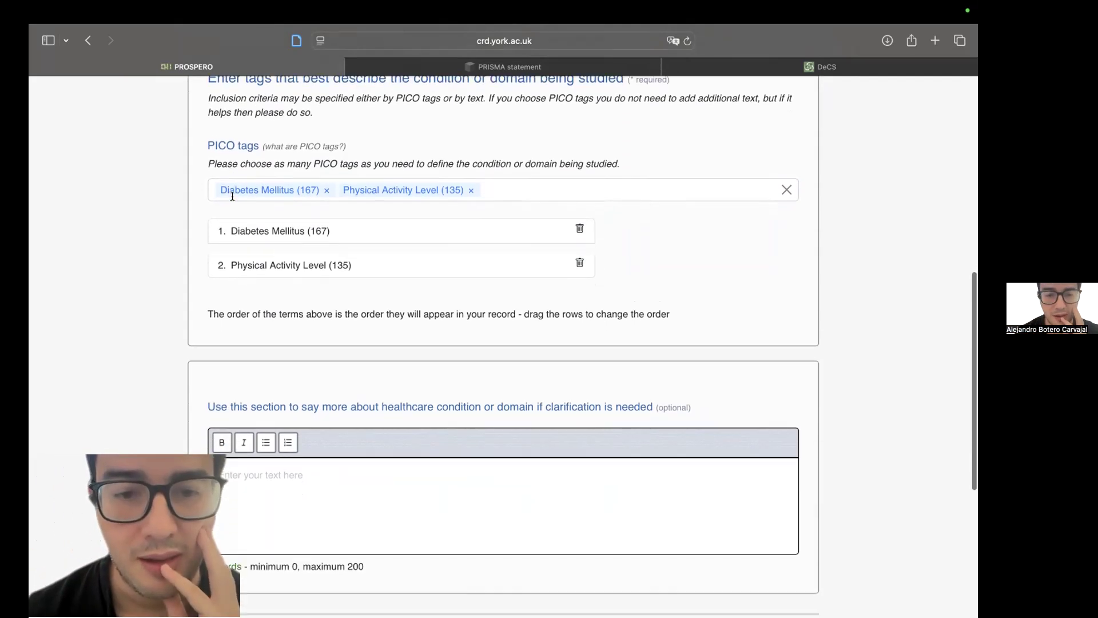
pyautogui.scroll(4, 437, 369)
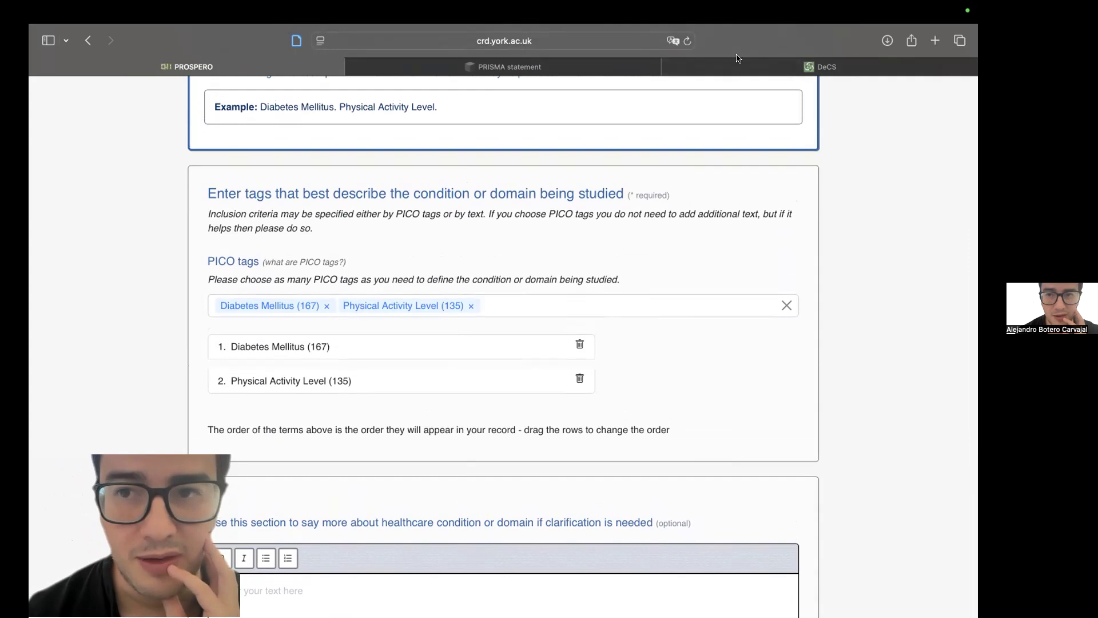
# Switch to DeCS/MeSH, search for "diabetes" and open the details of the Diabetes Mellitus descriptor.
pyautogui.click(795, 68)
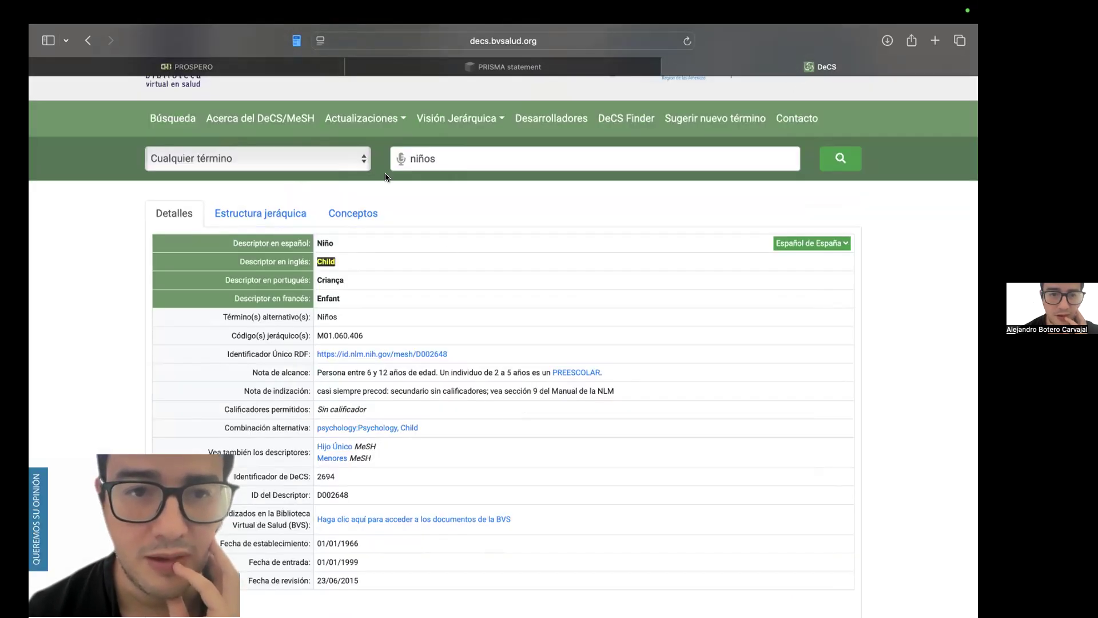
pyautogui.click(444, 162)
pyautogui.press('BackSpace')
pyautogui.press('BackSpace')
pyautogui.press('BackSpace')
pyautogui.press('BackSpace')
pyautogui.press('BackSpace')
pyautogui.write('diabetes')
pyautogui.press('Return')
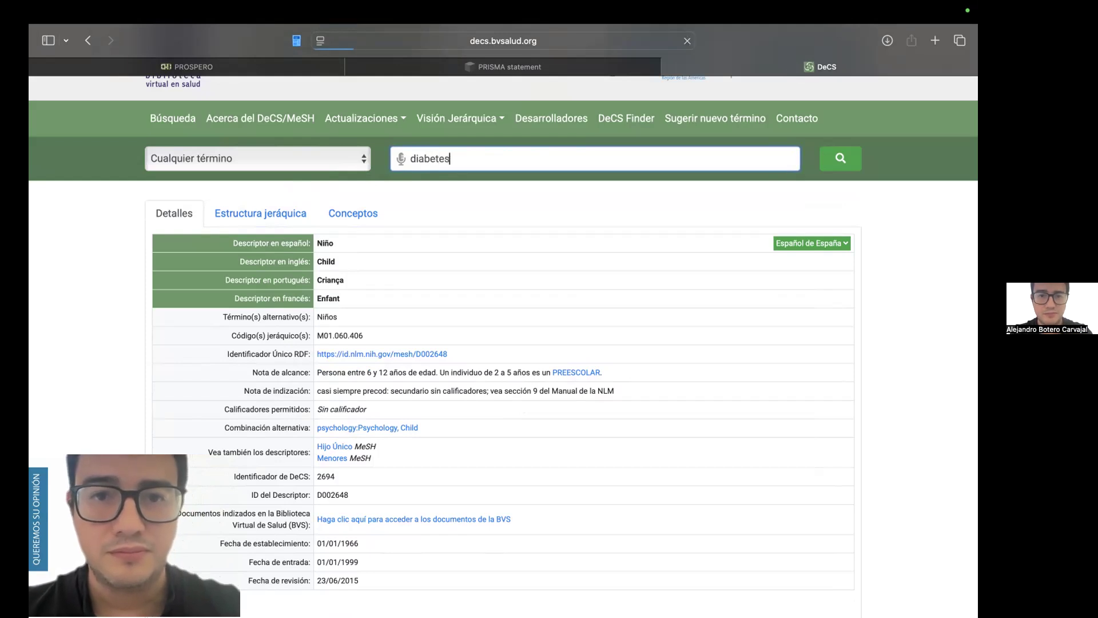
pyautogui.scroll(-2, 498, 446)
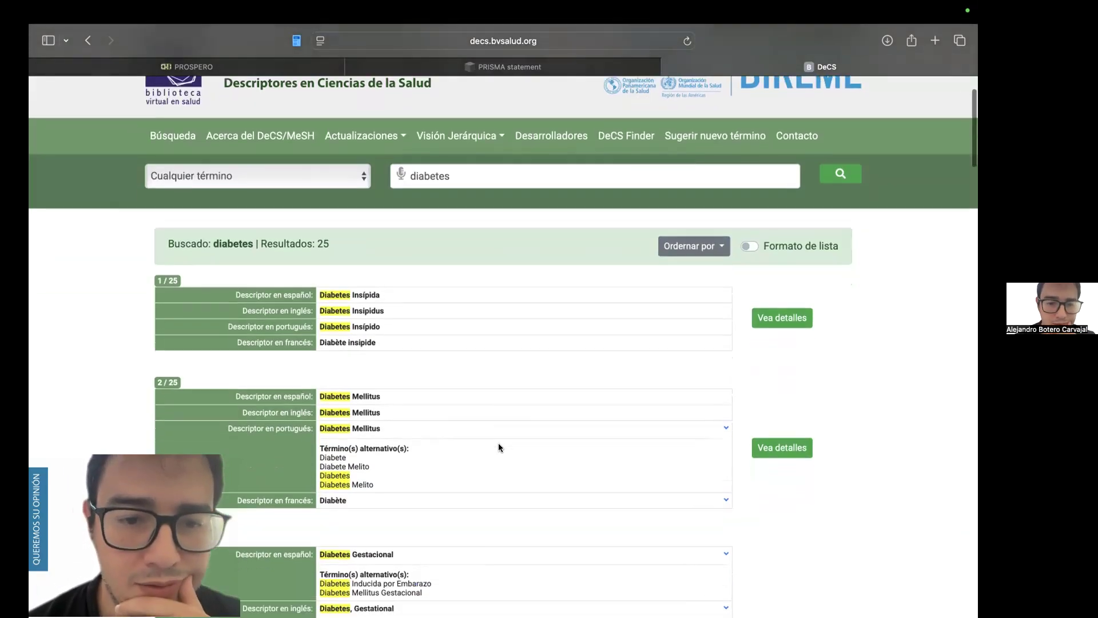
pyautogui.click(785, 447)
pyautogui.scroll(-1, 538, 456)
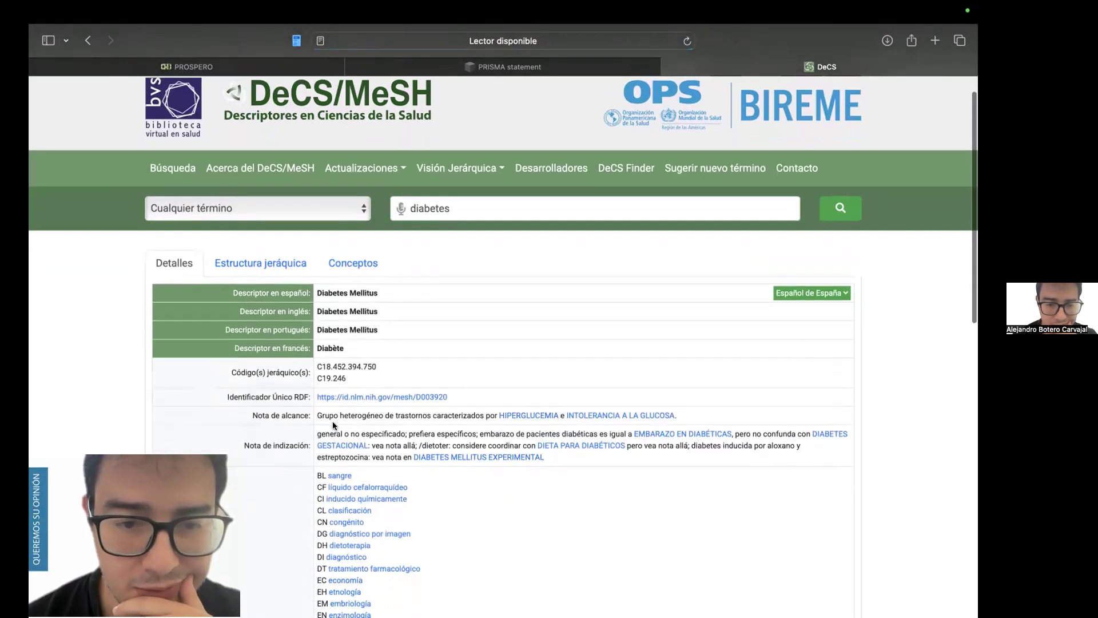
# Copy the descriptor's full scope note into PROSPERO's optional clarification field for the healthcare condition or domain.
pyautogui.moveTo(316, 413); pyautogui.dragTo(686, 419)
pyautogui.press('super+c')
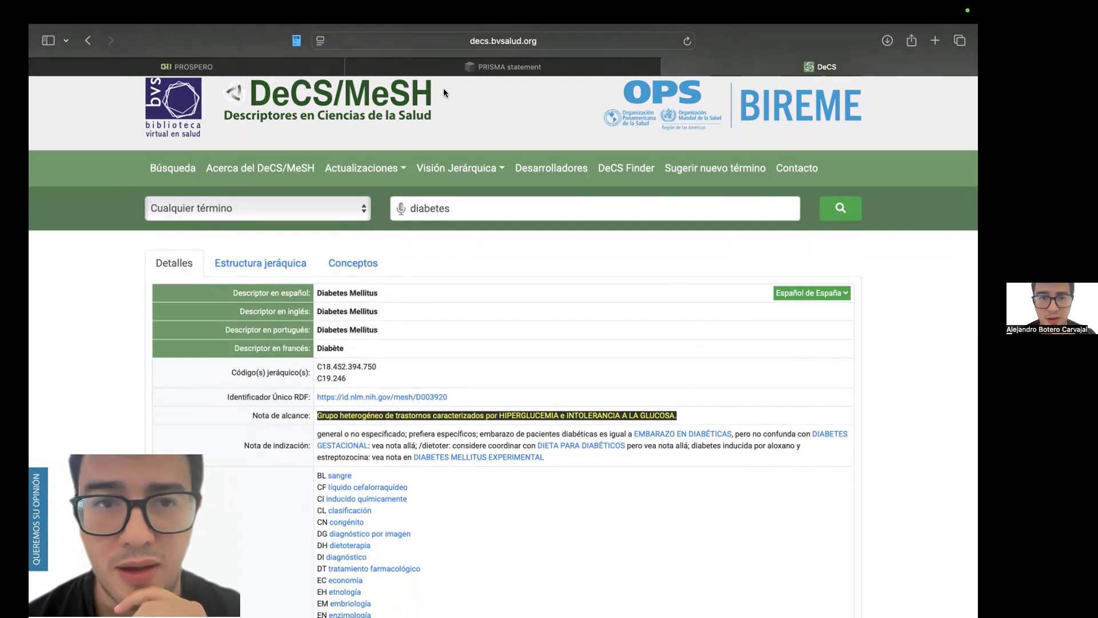
pyautogui.click(189, 66)
pyautogui.scroll(-1, 382, 528)
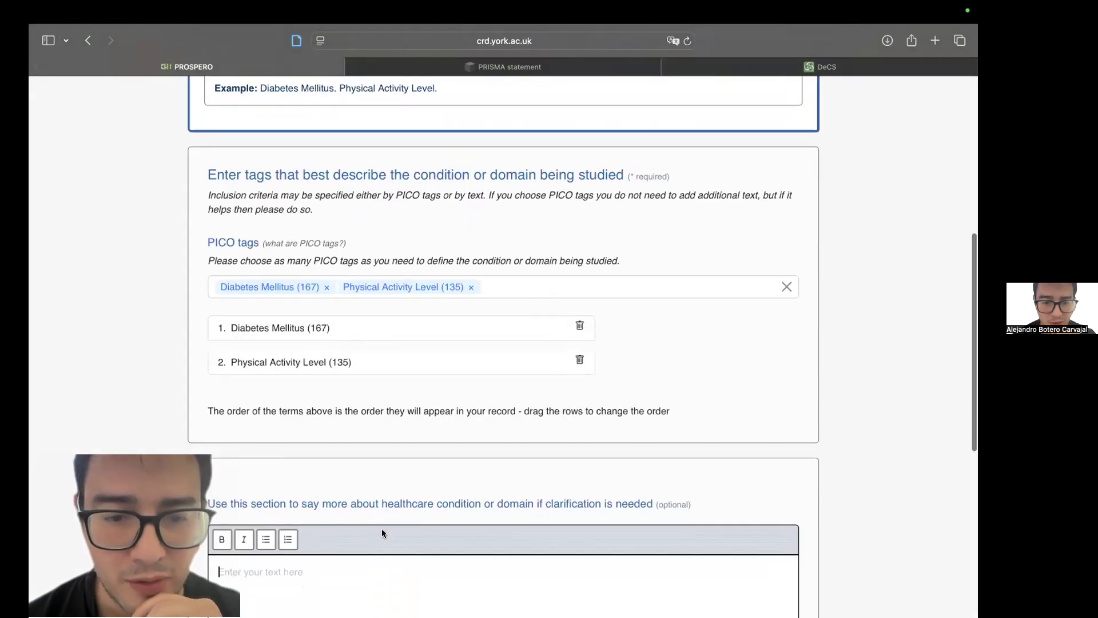
pyautogui.scroll(-3, 382, 529)
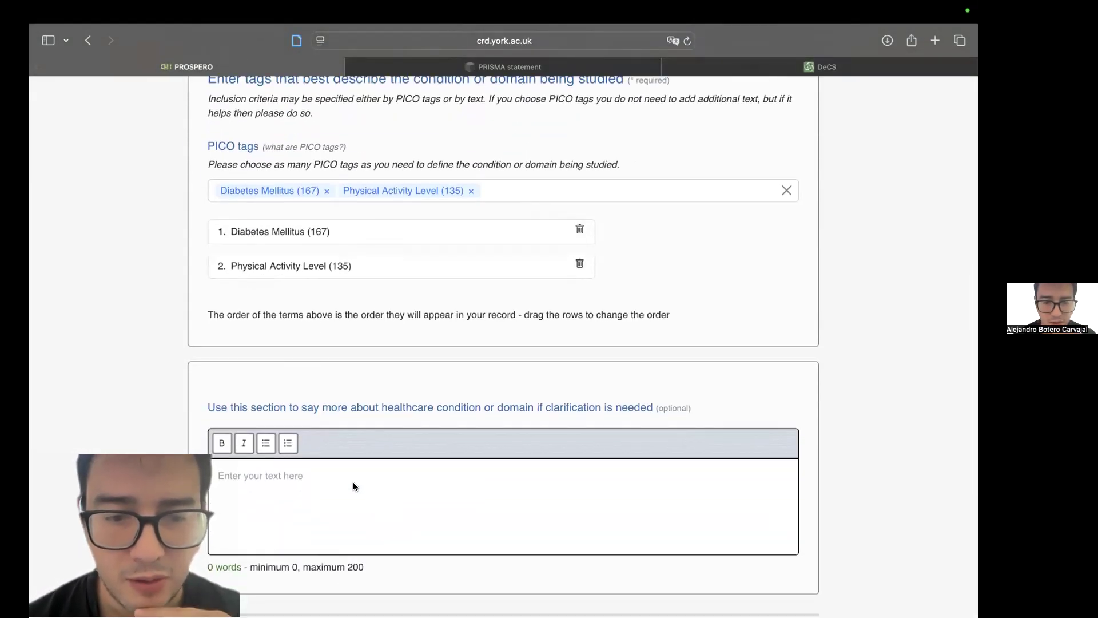
pyautogui.click(272, 470)
pyautogui.press('super+v')
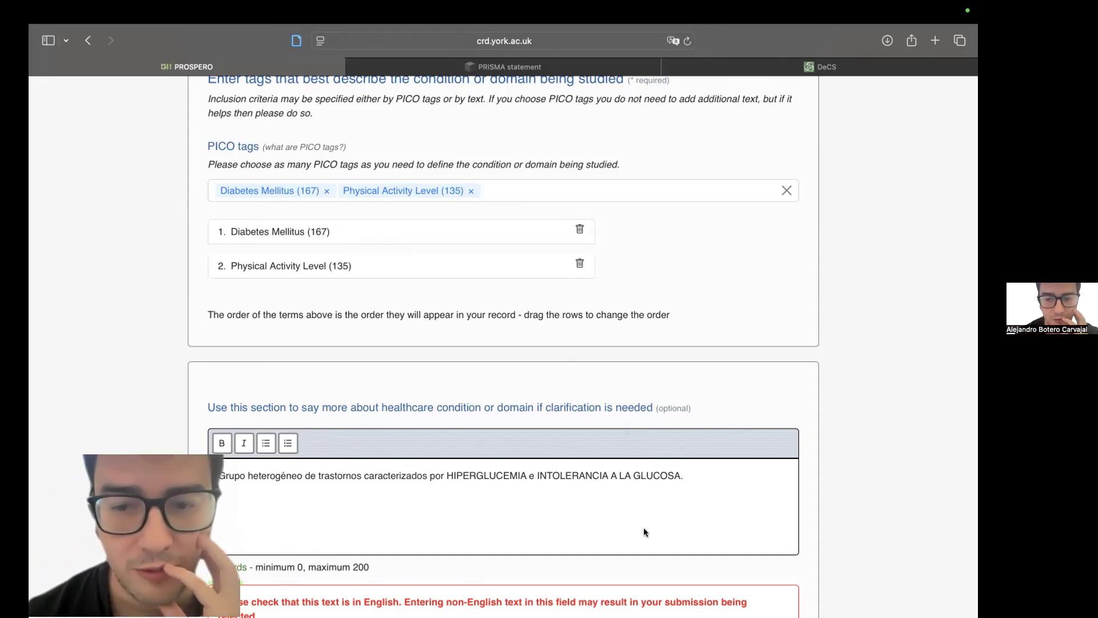
# Replace the Spanish clarification text with its English translation and mark the condition section as complete.
pyautogui.scroll(-1, 645, 532)
pyautogui.scroll(-3, 673, 476)
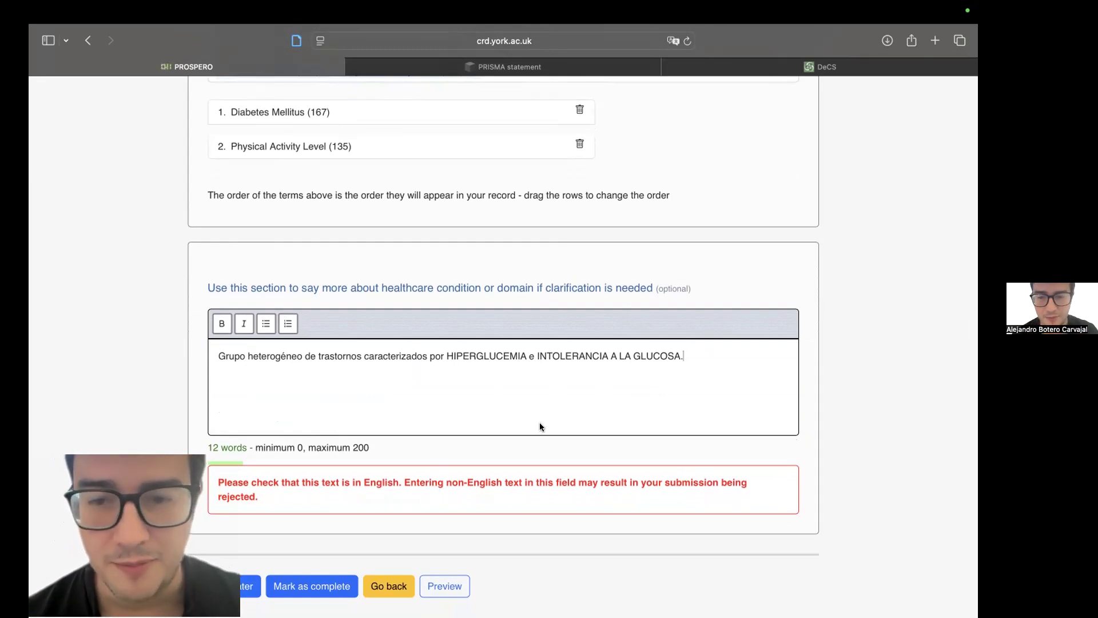
pyautogui.moveTo(694, 355); pyautogui.dragTo(217, 357)
pyautogui.rightClick(237, 356)
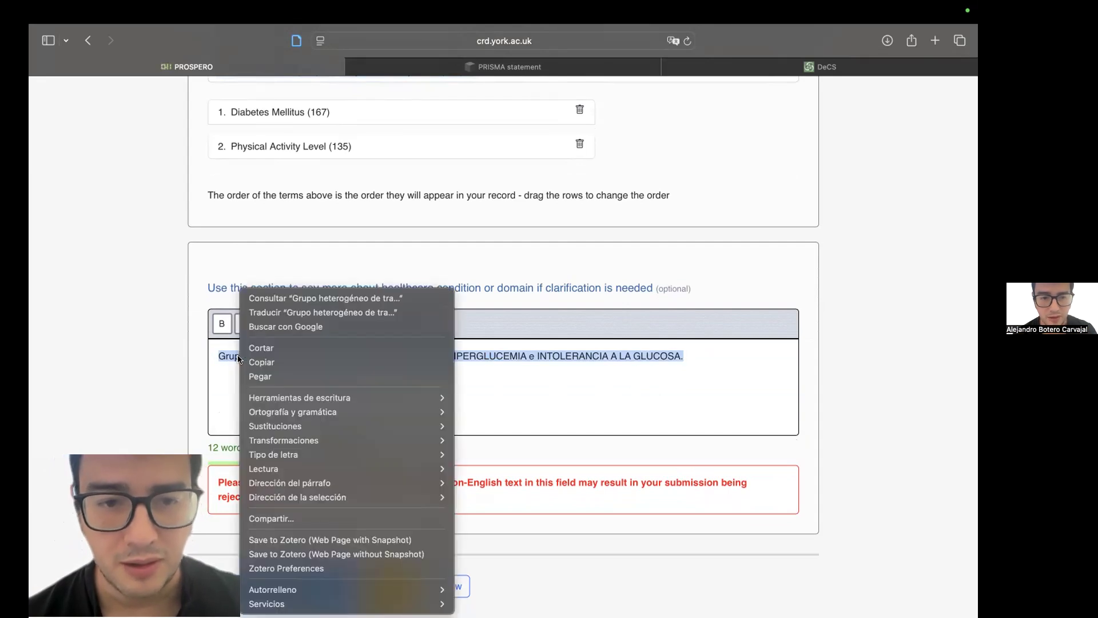
pyautogui.click(284, 313)
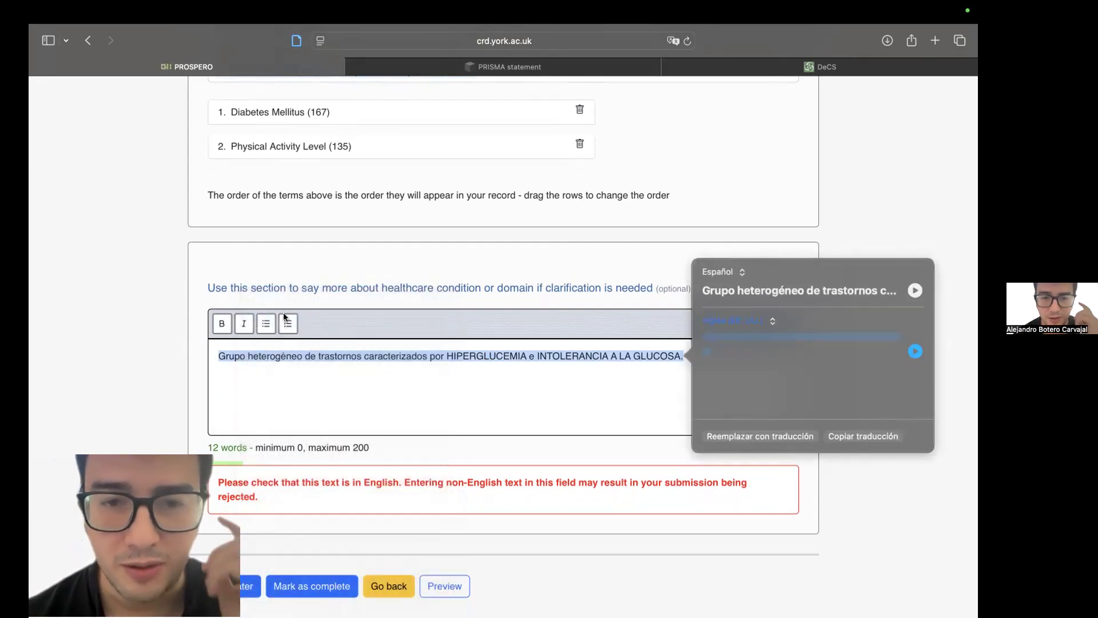
pyautogui.click(755, 437)
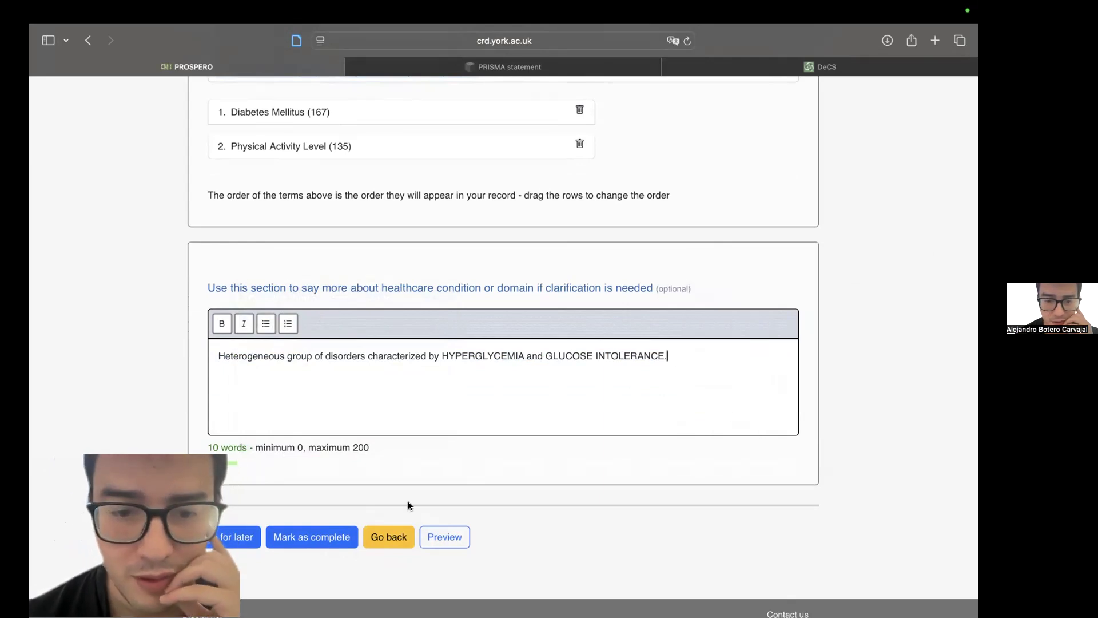
pyautogui.click(315, 538)
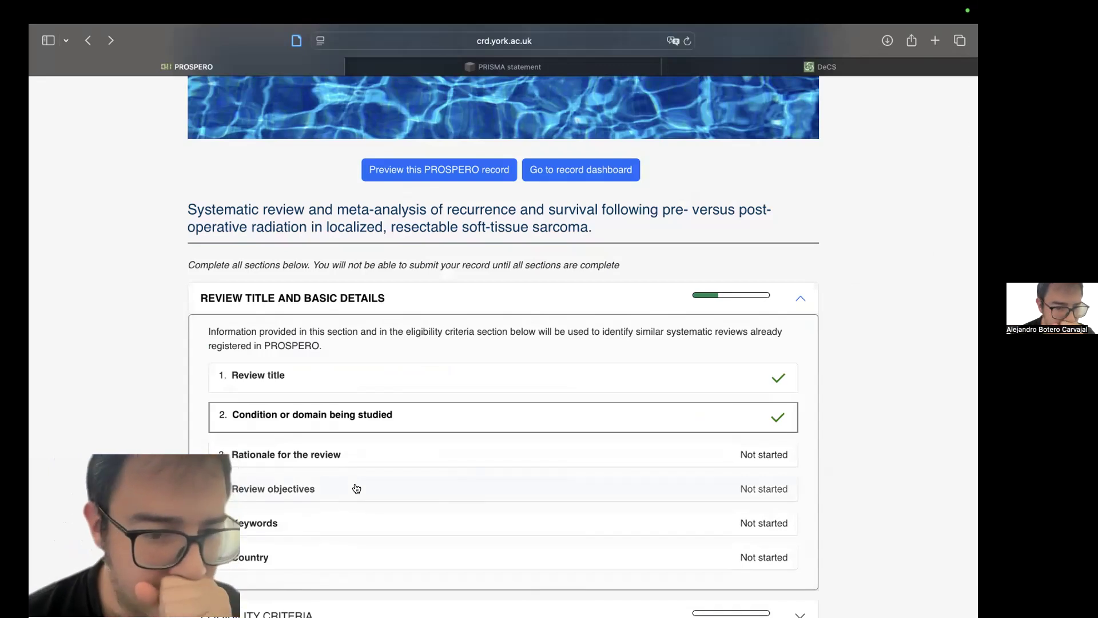
# Open the Rationale for the review section and display its additional help information.
pyautogui.click(315, 456)
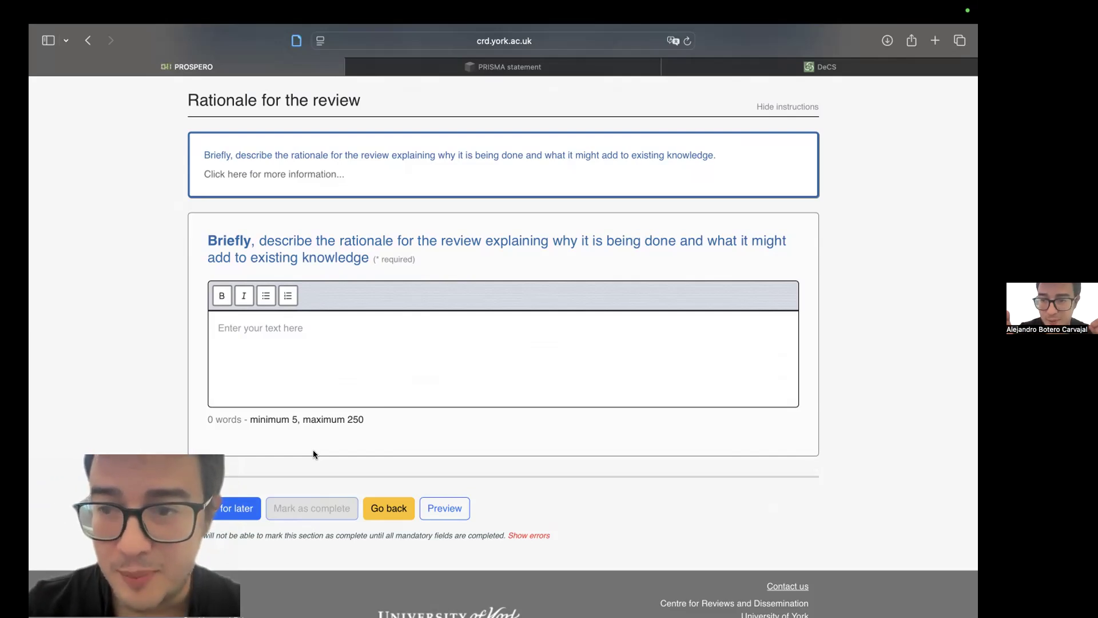
pyautogui.scroll(1, 313, 451)
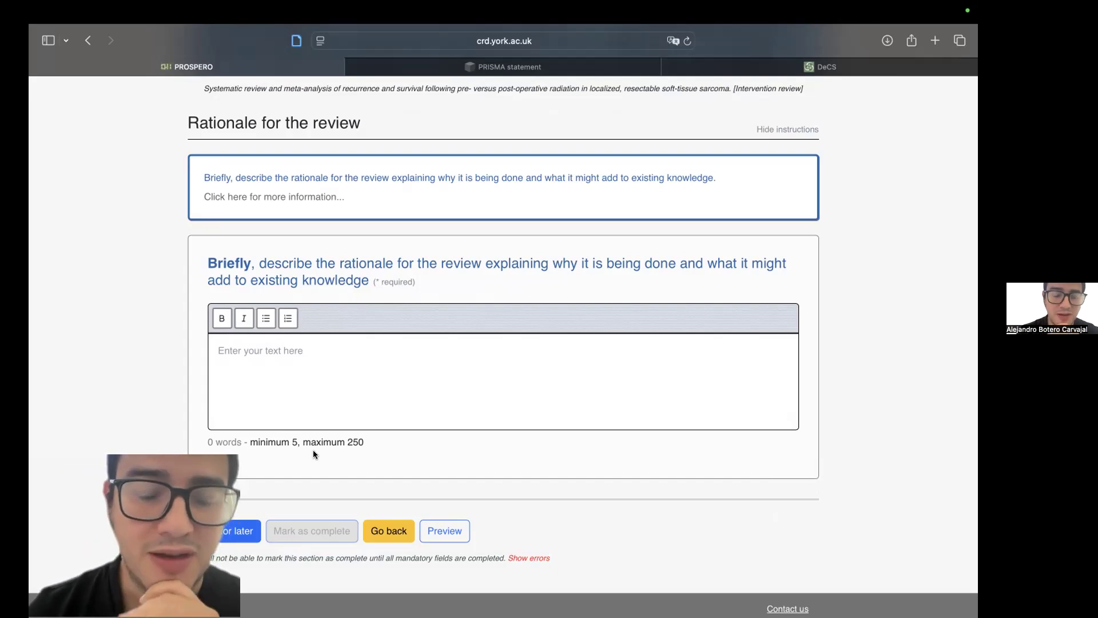
pyautogui.scroll(2, 324, 383)
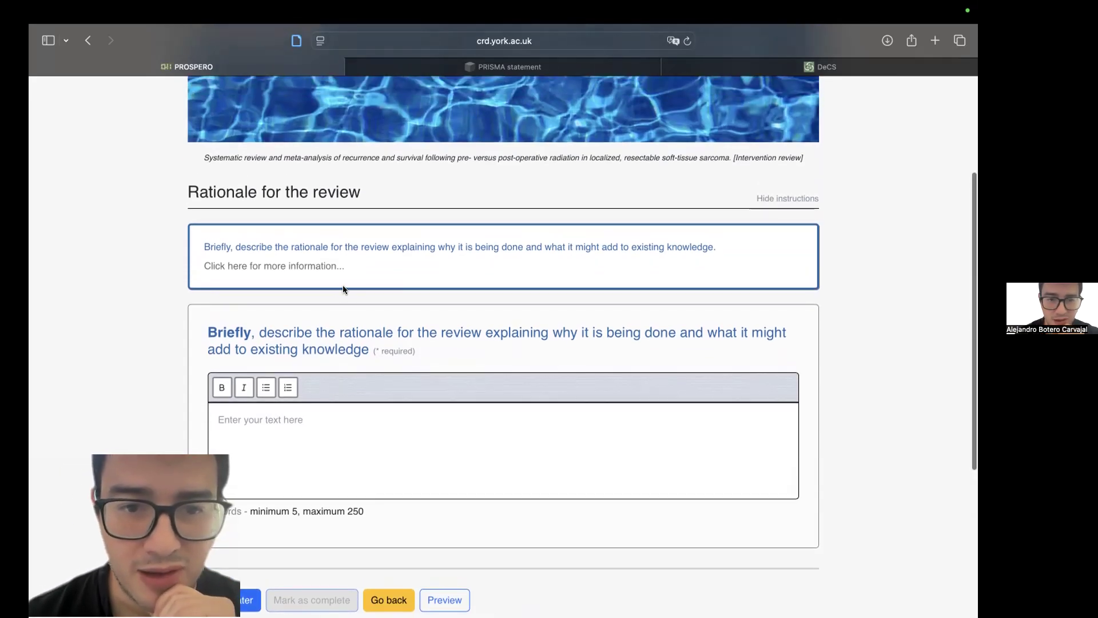
pyautogui.click(340, 266)
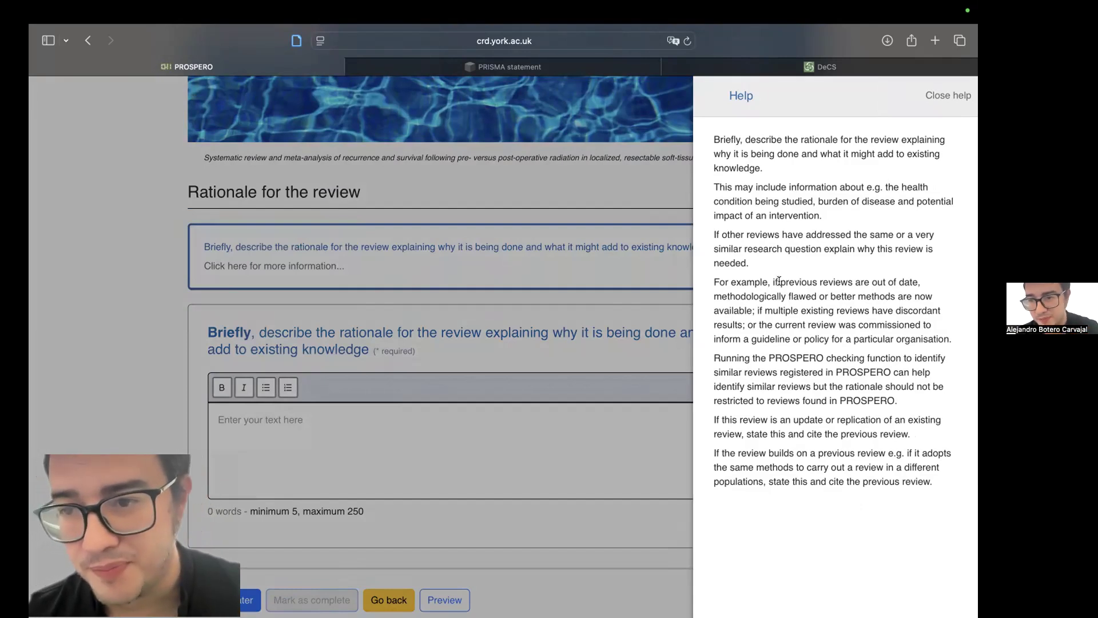
# Copy the help text from "if previous reviews are out of date" to "particular organisation" into the rationale and mark the section as complete.
pyautogui.moveTo(772, 281); pyautogui.dragTo(816, 297)
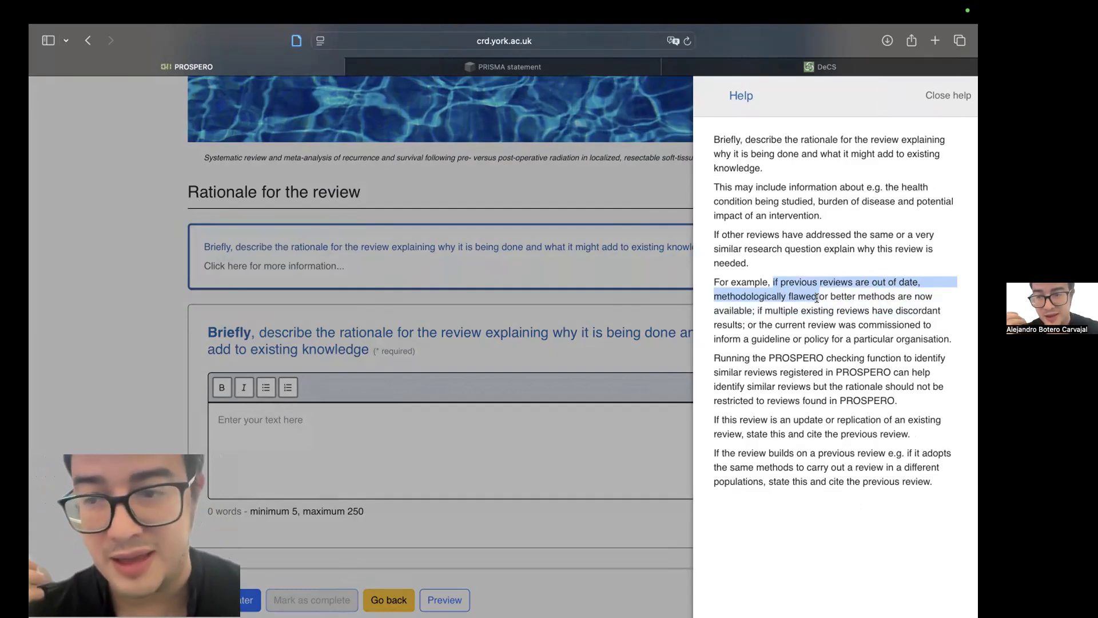
pyautogui.moveTo(816, 298); pyautogui.dragTo(751, 310)
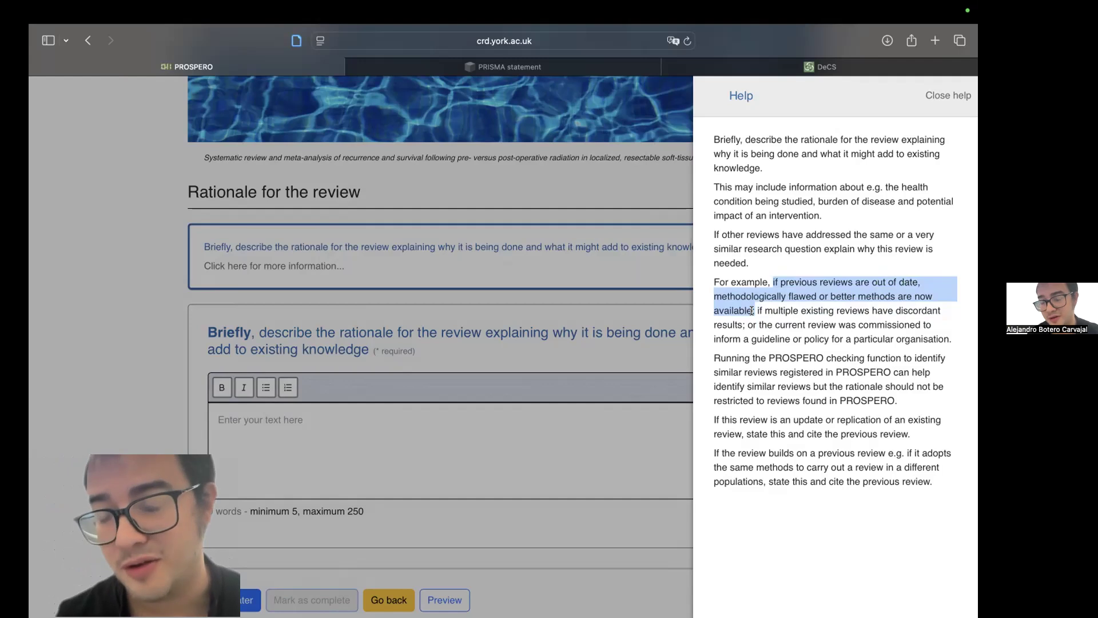
pyautogui.moveTo(751, 310); pyautogui.dragTo(806, 340)
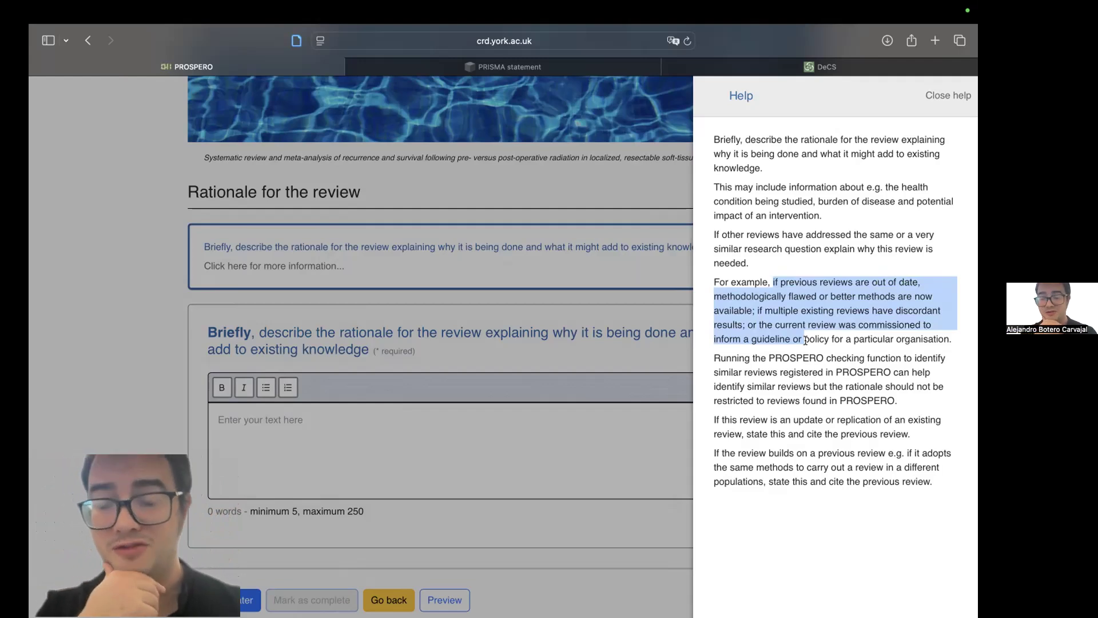
pyautogui.moveTo(805, 341); pyautogui.dragTo(949, 338)
pyautogui.press('super+c')
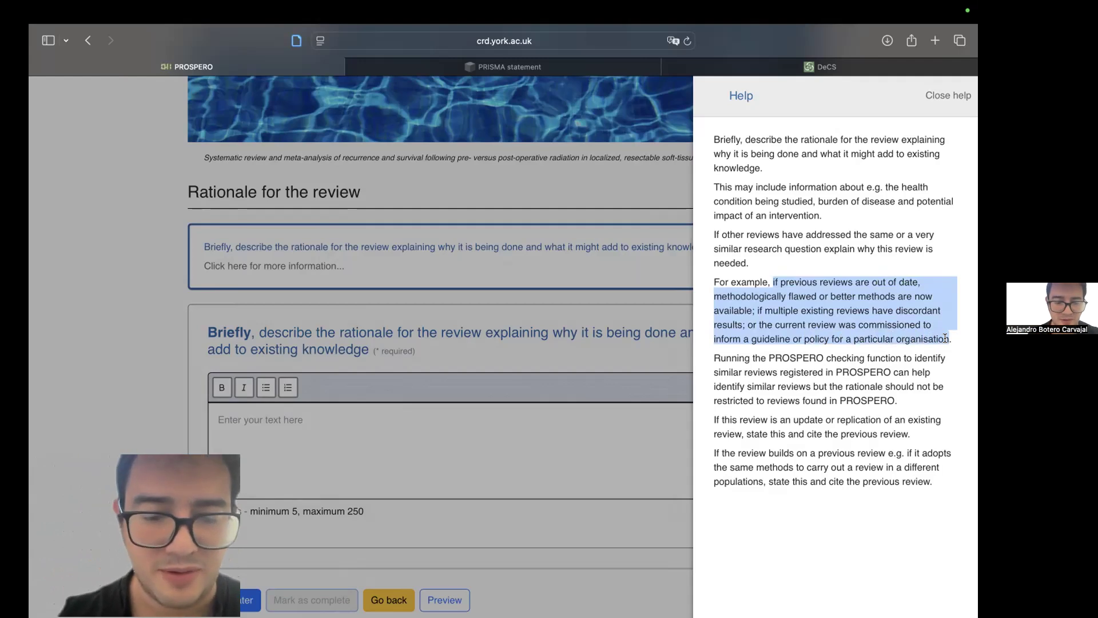
pyautogui.click(439, 410)
pyautogui.click(234, 430)
pyautogui.press('super+v')
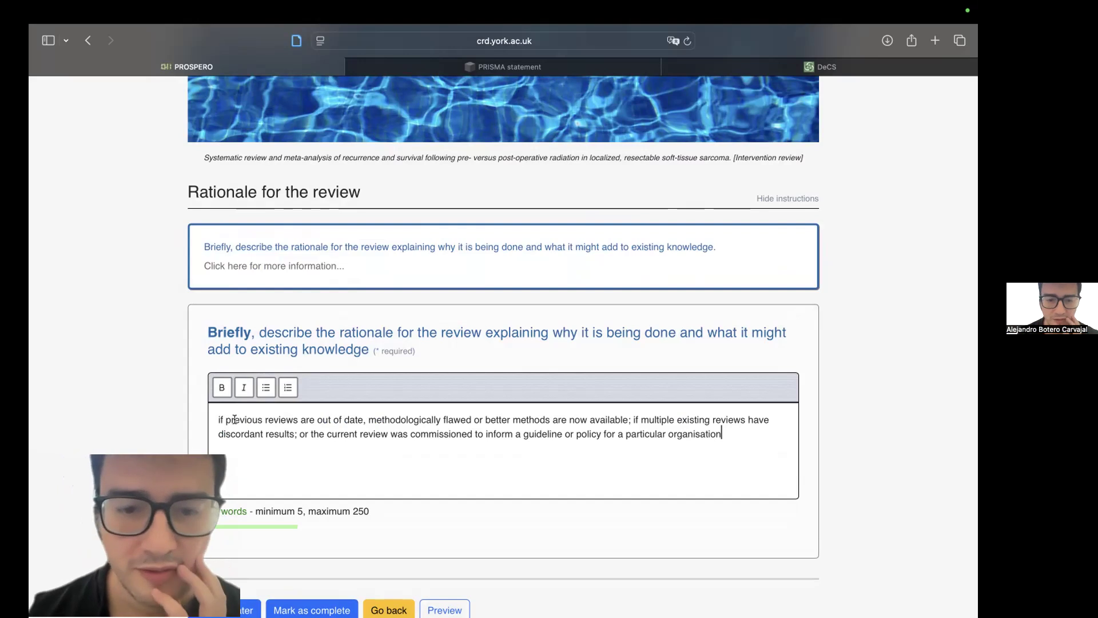
pyautogui.scroll(-2, 293, 489)
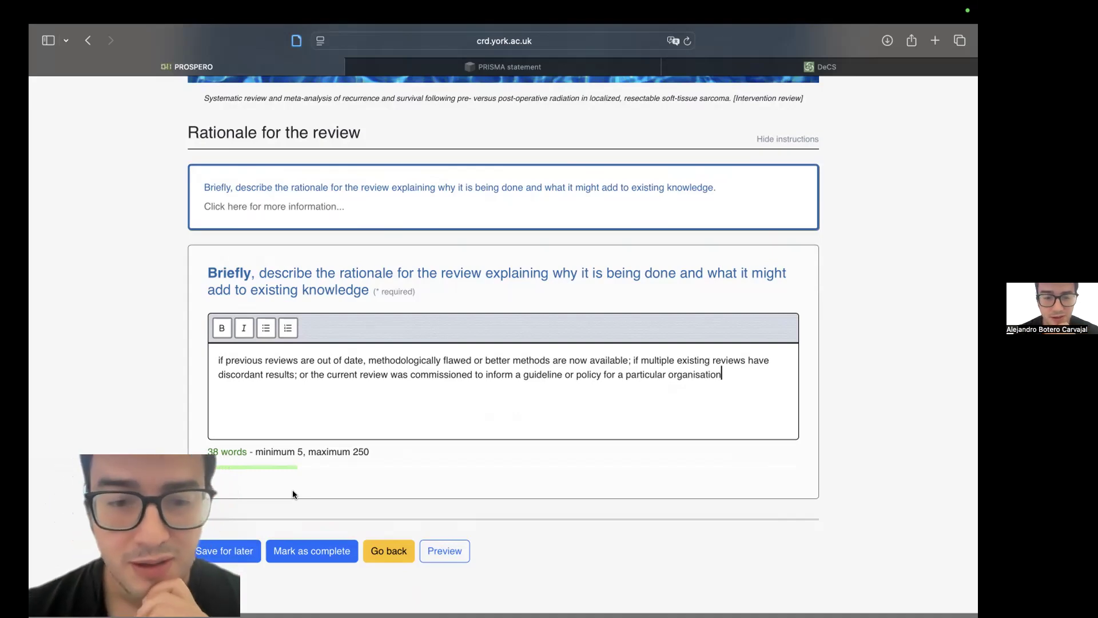
pyautogui.click(313, 551)
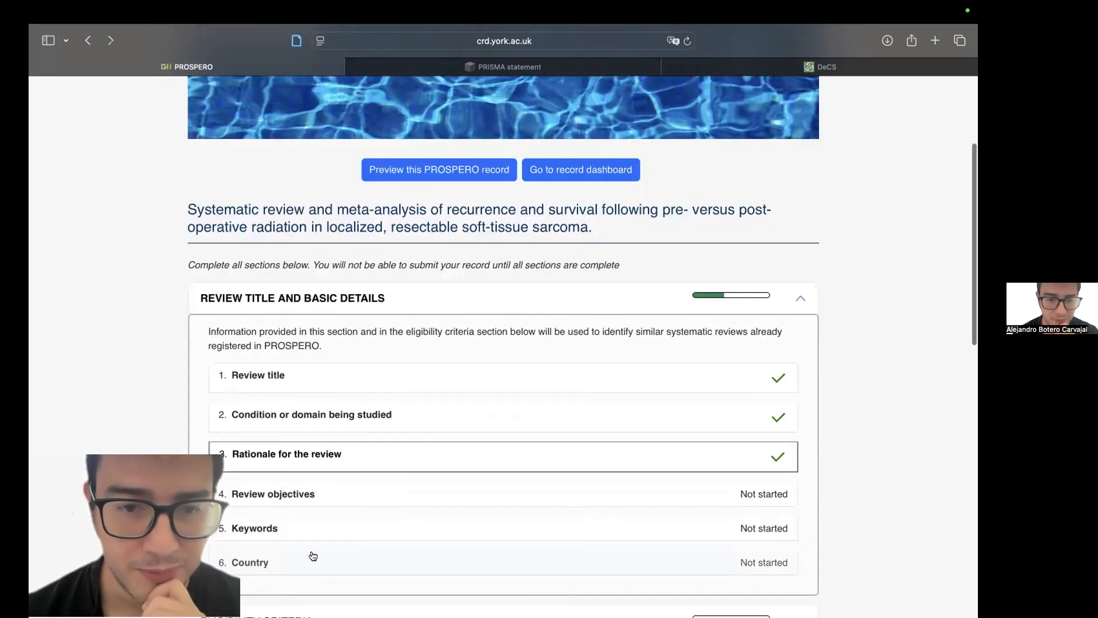
# Open the Review objectives section and copy the example question on pre-operative chemotherapy into the objectives field.
pyautogui.scroll(-1, 345, 502)
pyautogui.click(307, 466)
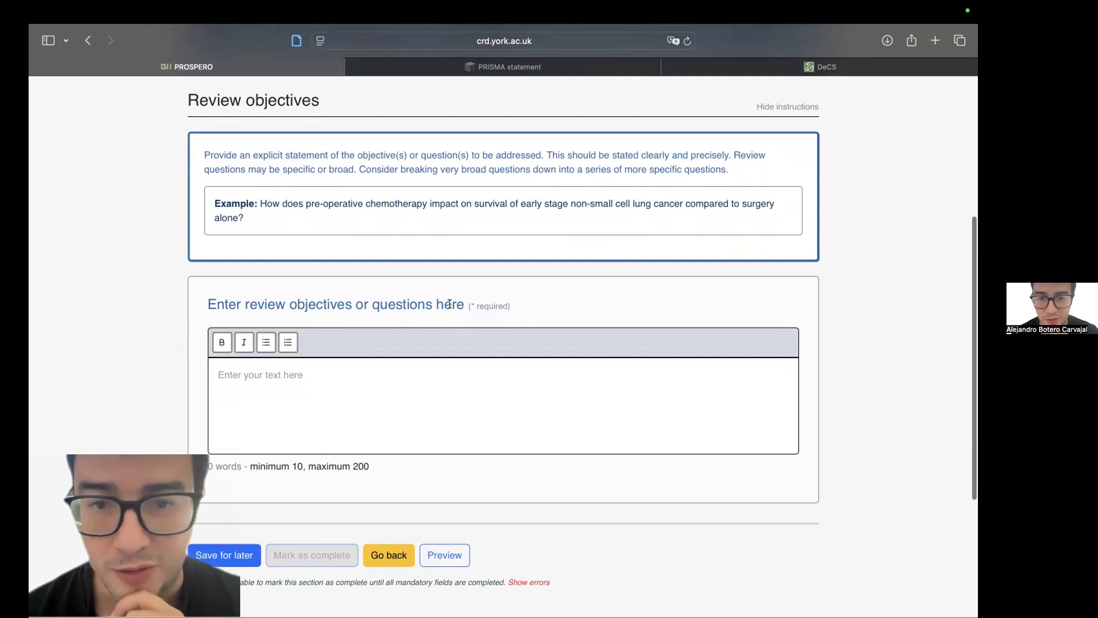
pyautogui.click(323, 378)
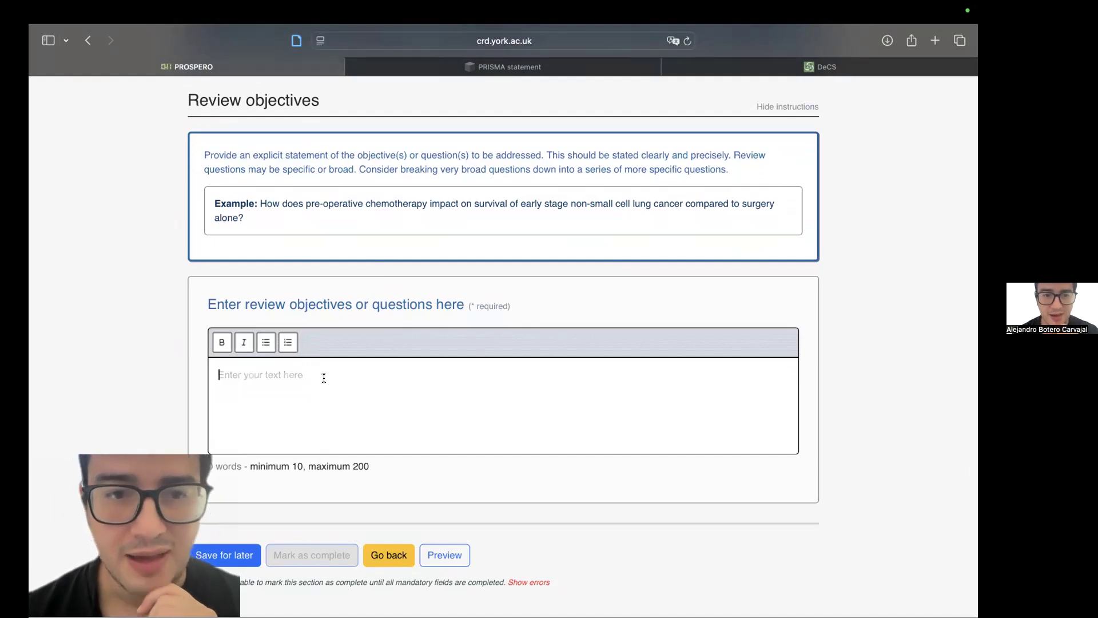
pyautogui.scroll(1, 323, 378)
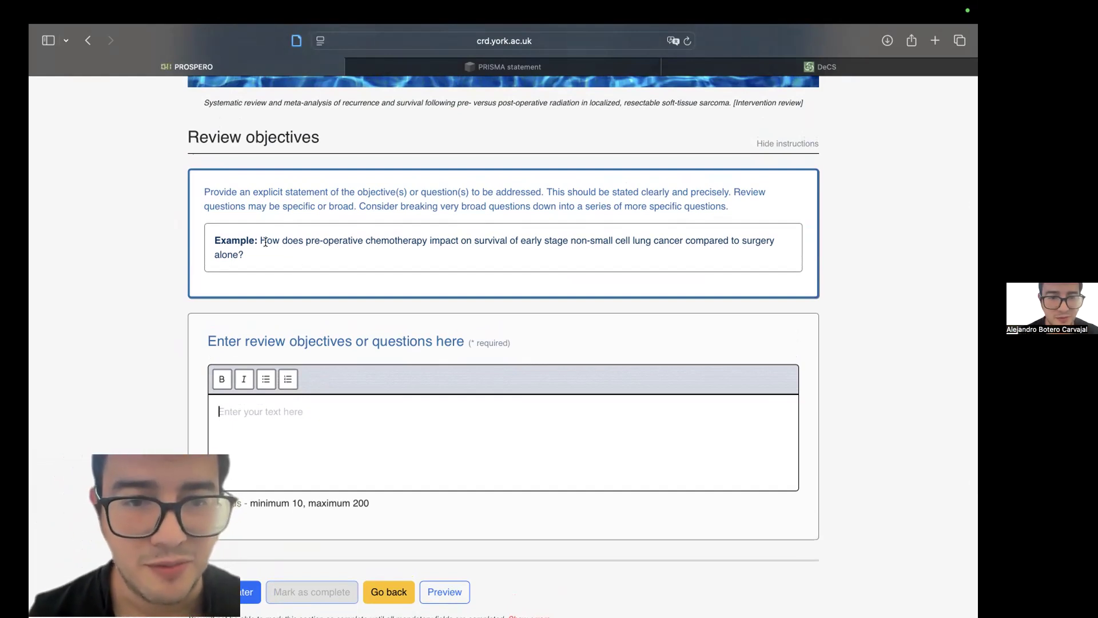
pyautogui.moveTo(260, 237); pyautogui.dragTo(246, 255)
pyautogui.press('super+c')
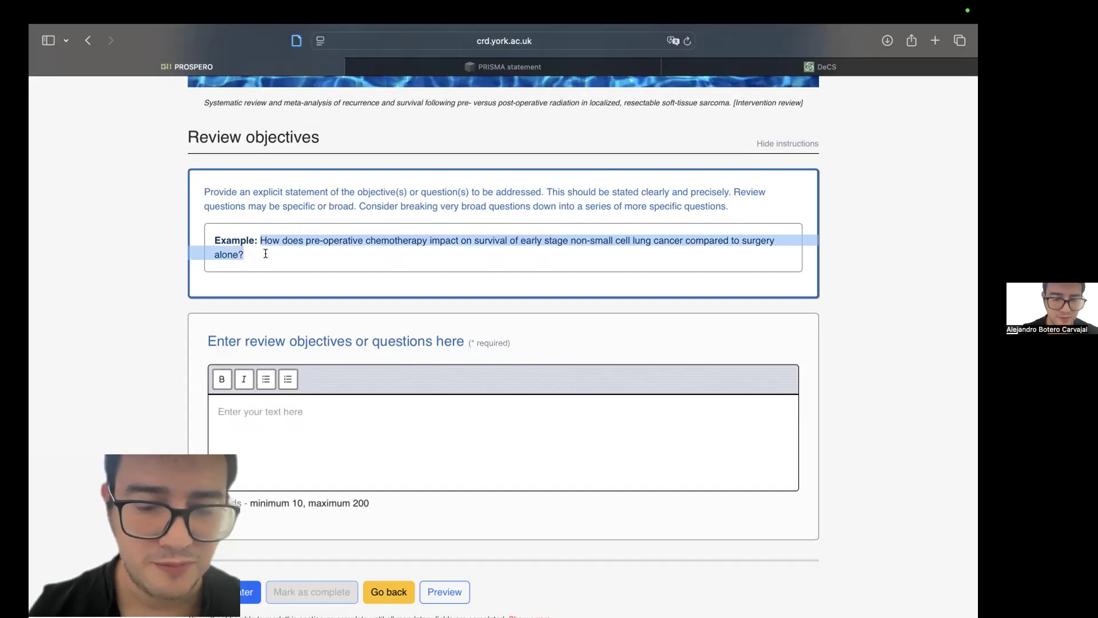
pyautogui.click(225, 411)
pyautogui.press('super+v')
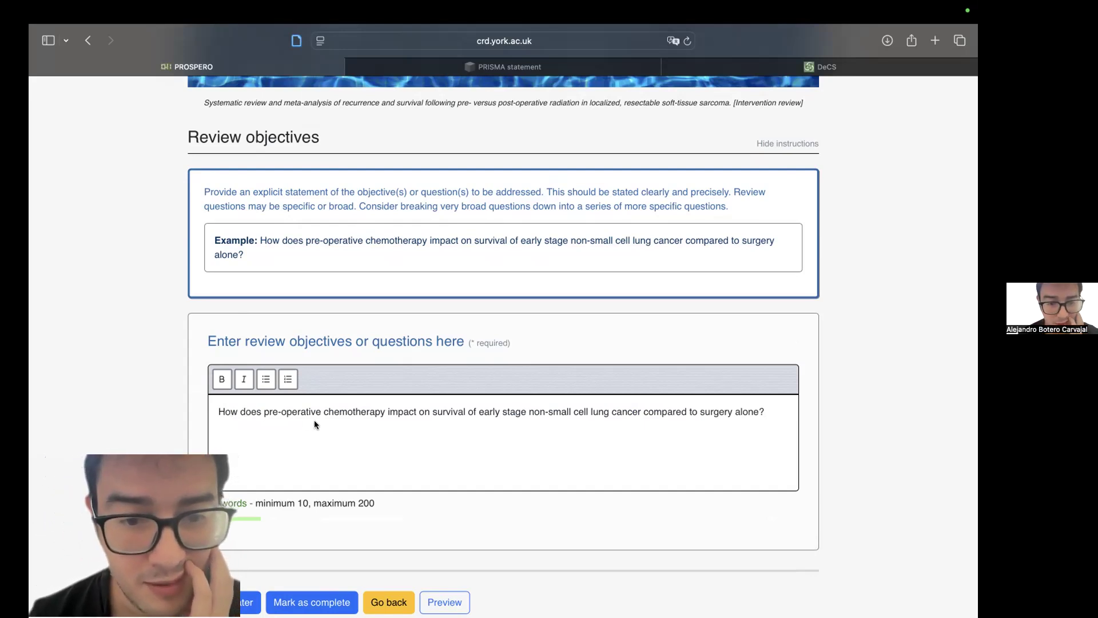
# Translate the objectives question into Spanish and replace the English text with the translation.
pyautogui.moveTo(217, 412); pyautogui.dragTo(756, 412)
pyautogui.rightClick(755, 413)
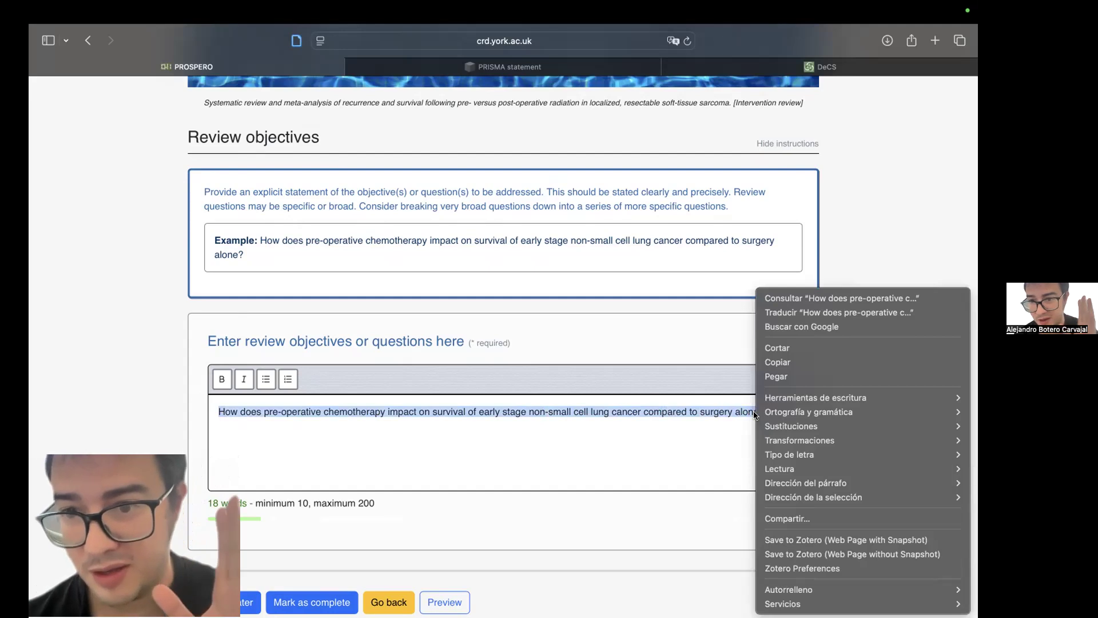
pyautogui.click(820, 313)
pyautogui.click(456, 380)
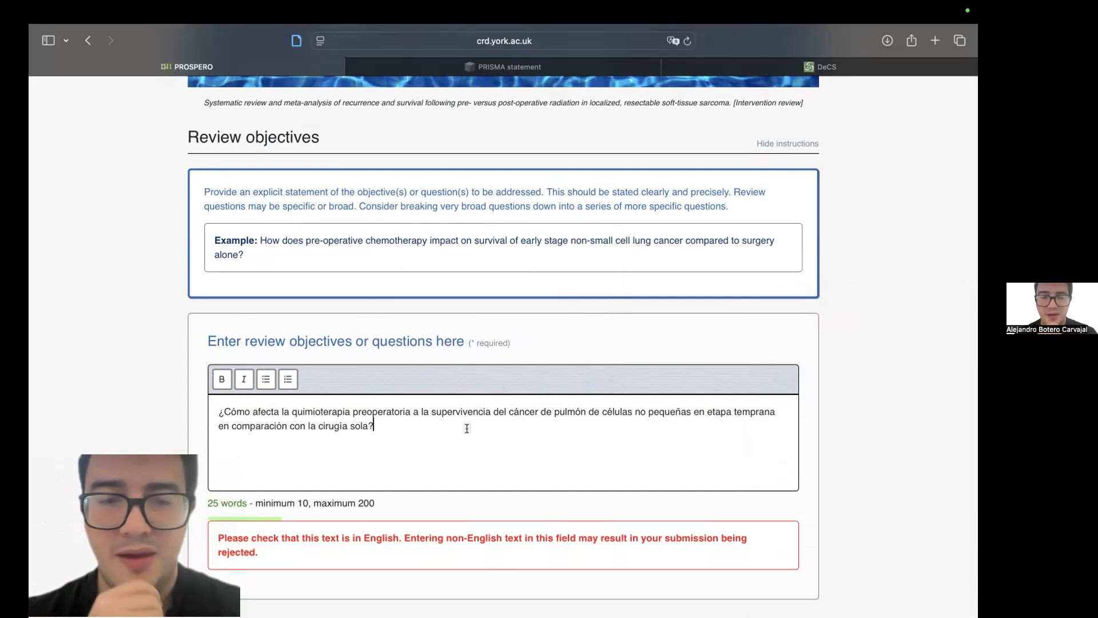